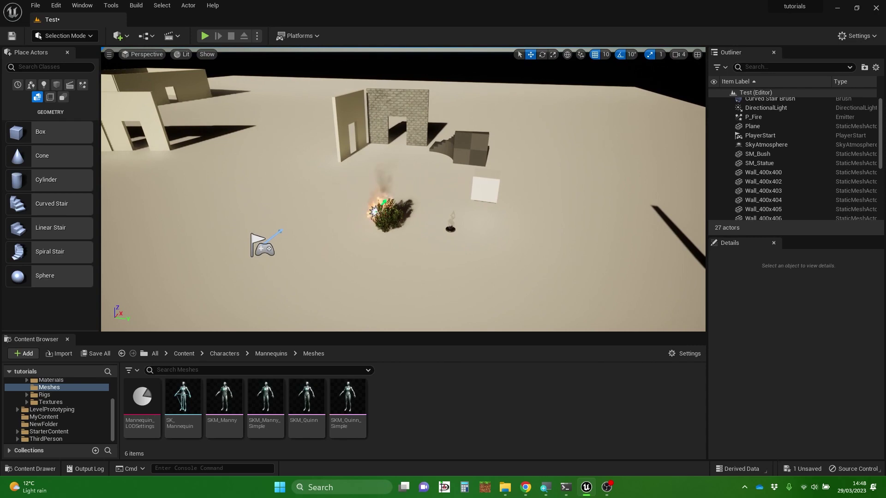
pyautogui.moveTo(403, 189); pyautogui.dragTo(450, 205, button='right')
pyautogui.press('a')
pyautogui.press('Left')
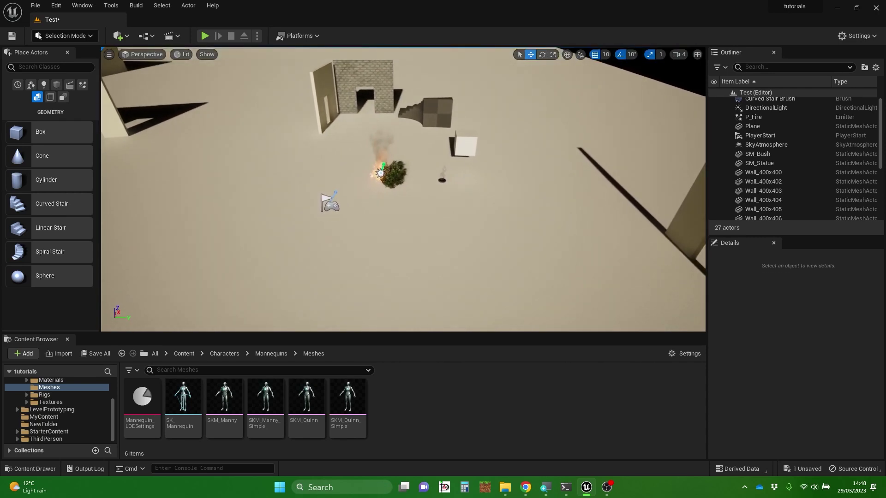
pyautogui.press('Down')
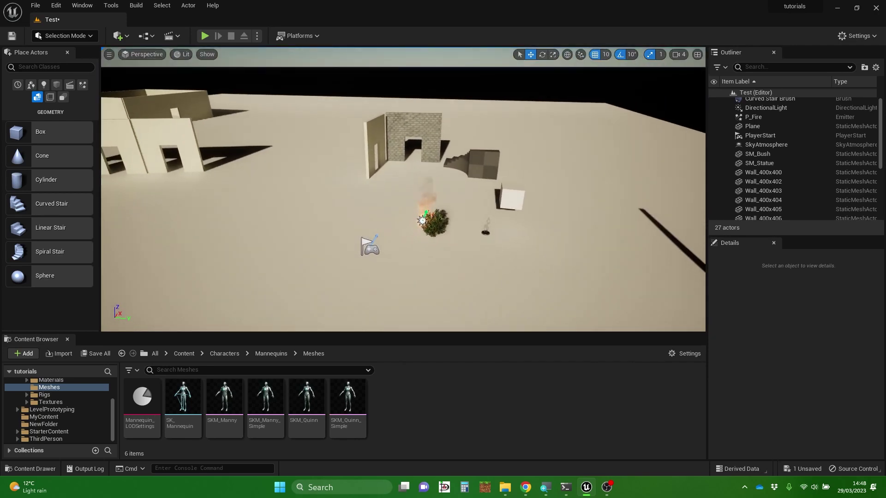
pyautogui.moveTo(424, 229); pyautogui.dragTo(421, 250, button='right')
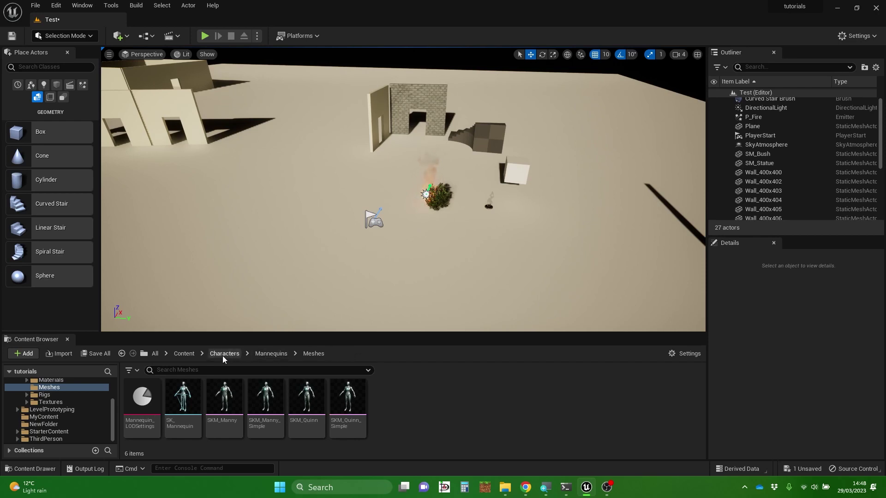
# - Place the SM_Couch mesh from StarterContent's Props folder on the open floor near the player start and frame it from the front
pyautogui.click(184, 354)
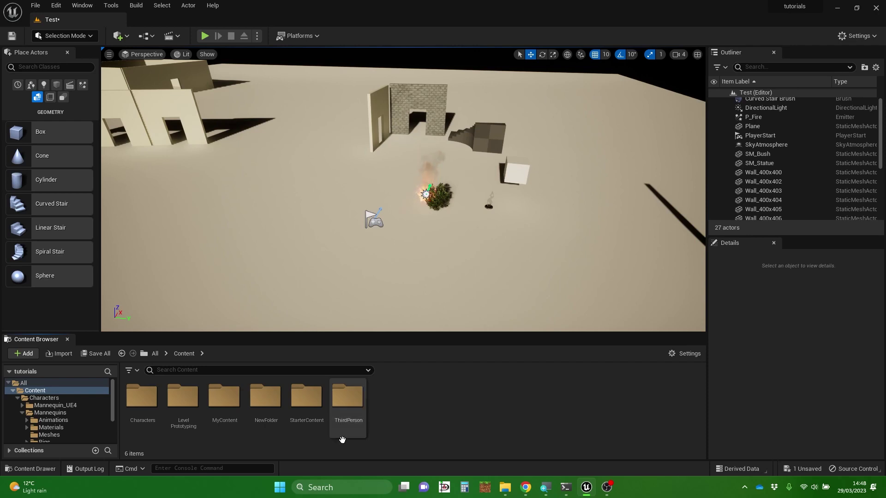
pyautogui.doubleClick(309, 396)
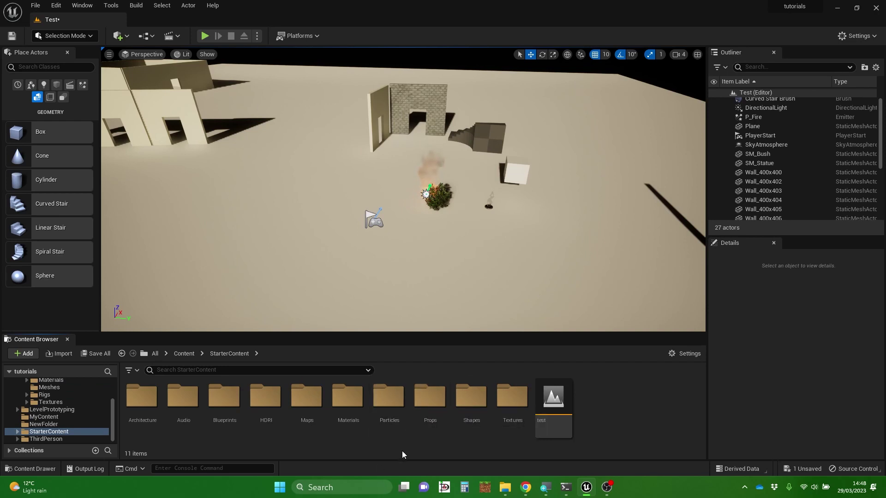
pyautogui.doubleClick(429, 395)
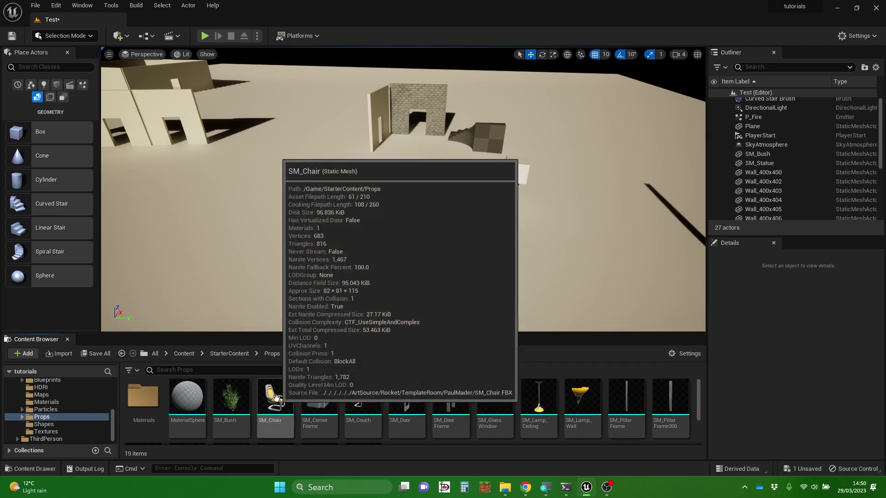
pyautogui.moveTo(366, 397)
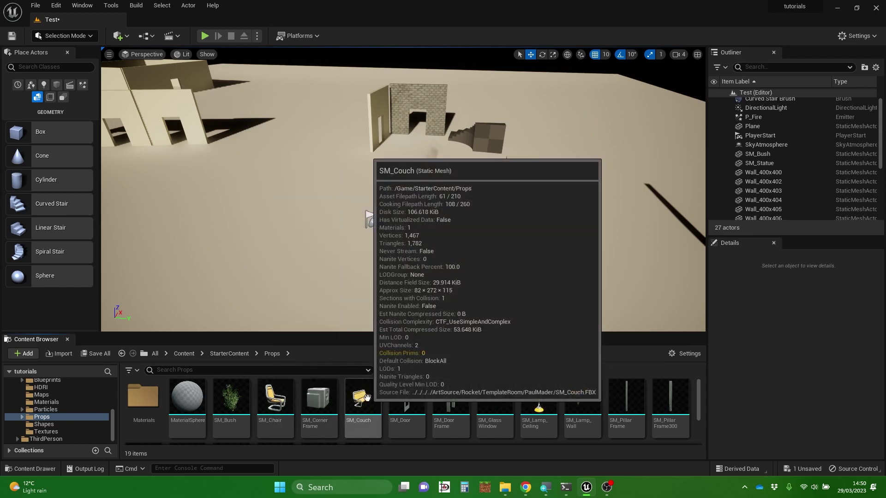
pyautogui.moveTo(367, 397); pyautogui.dragTo(261, 274)
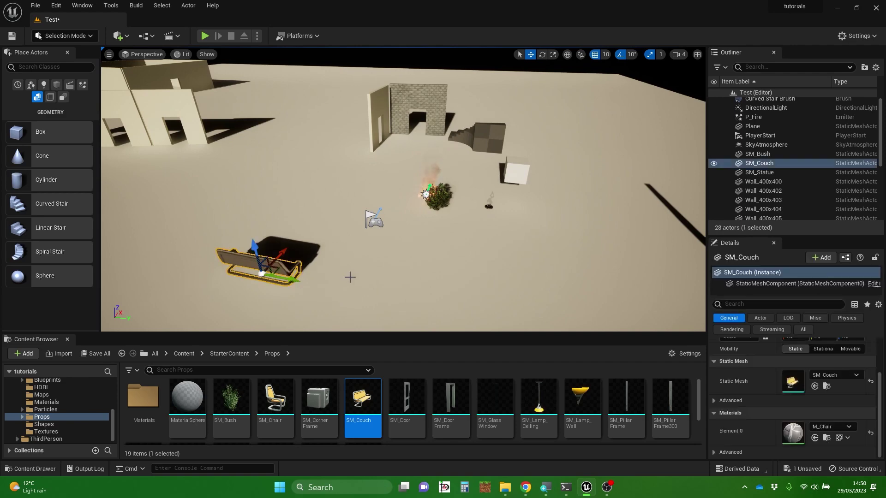
pyautogui.press('f')
pyautogui.moveTo(261, 273); pyautogui.dragTo(166, 260, button='right')
pyautogui.keyDown('alt'); pyautogui.moveTo(413, 273); pyautogui.dragTo(352, 274); pyautogui.keyUp('alt')
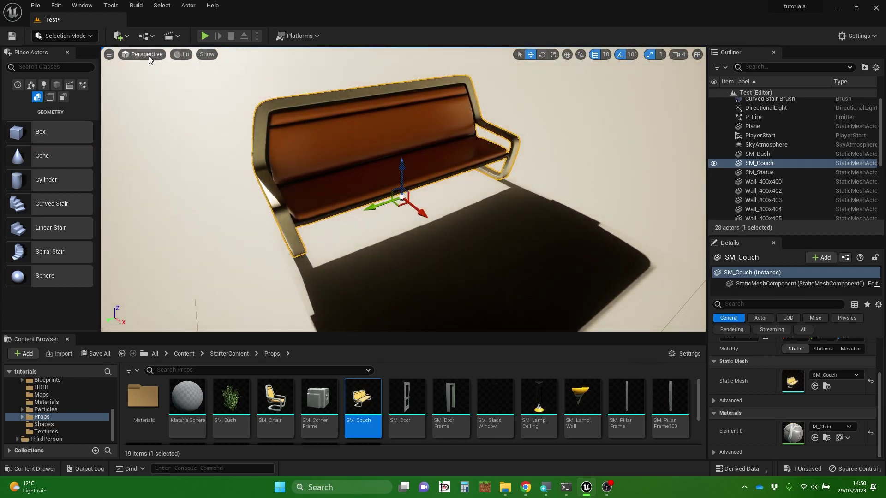
# - Switch the viewport's view mode to Wireframe
pyautogui.click(186, 58)
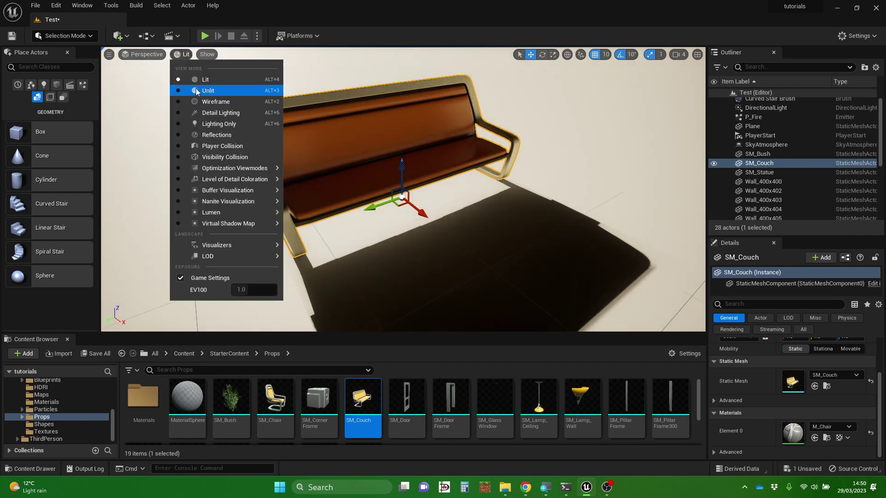
pyautogui.click(178, 101)
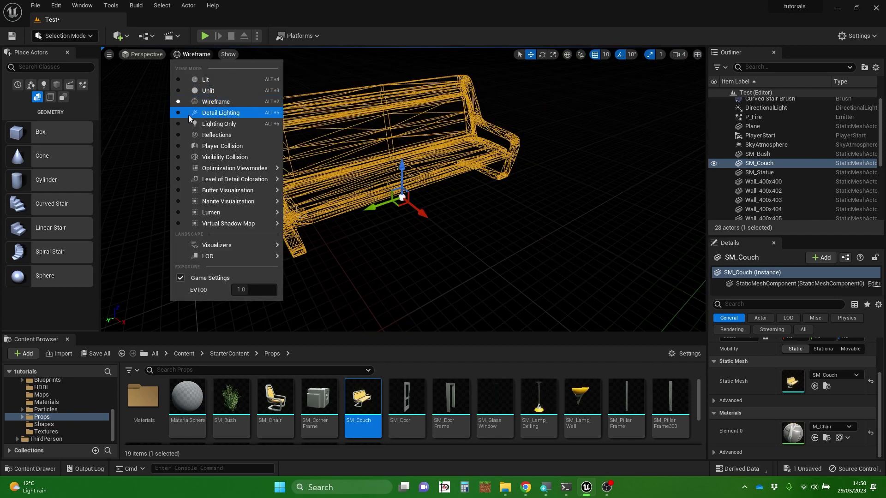
pyautogui.click(392, 209)
# - Examine the couch's wireframe polygons up close and from several angles
pyautogui.press('d')
pyautogui.moveTo(392, 209); pyautogui.dragTo(291, 198, button='right')
pyautogui.press('w')
pyautogui.press('s')
pyautogui.press('a')
pyautogui.press('d')
pyautogui.press('w')
pyautogui.press('d')
pyautogui.press('w')
pyautogui.press('f')
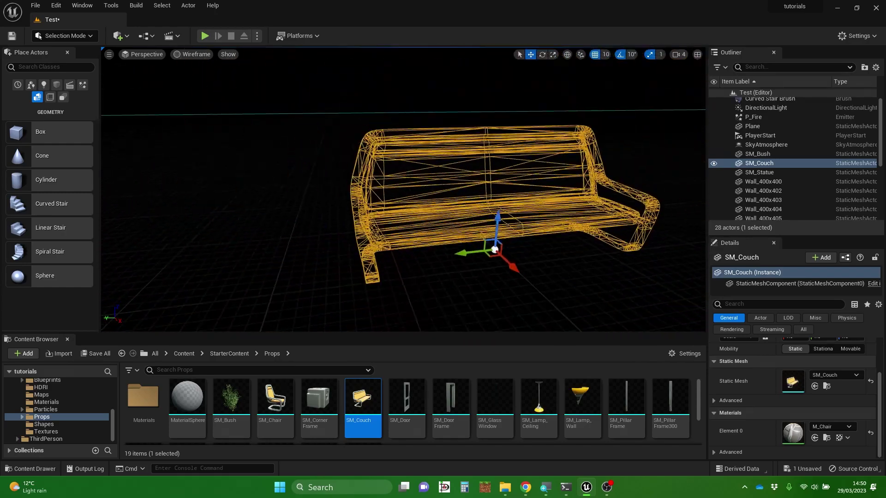
pyautogui.press('d')
pyautogui.moveTo(404, 199); pyautogui.dragTo(373, 198, button='right')
pyautogui.press('a')
pyautogui.press('w')
pyautogui.press('s')
pyautogui.press('w')
pyautogui.press('d')
pyautogui.press('s')
pyautogui.press('a')
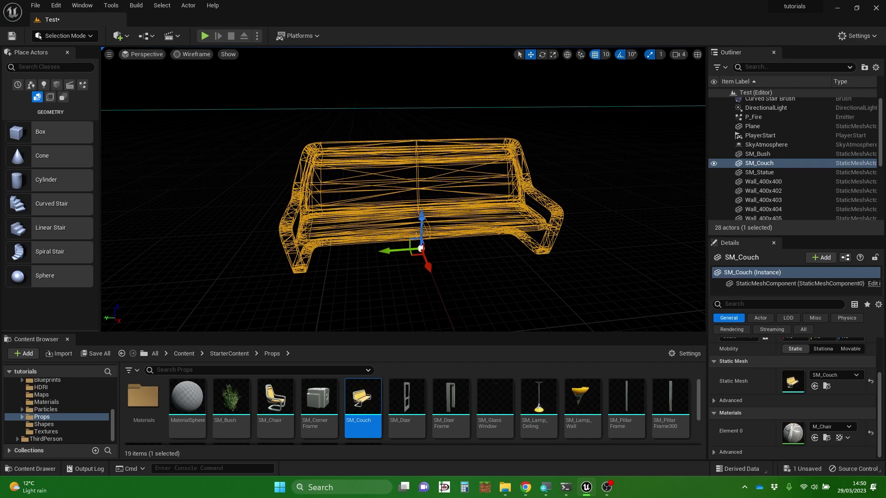
pyautogui.moveTo(373, 198); pyautogui.dragTo(383, 197, button='right')
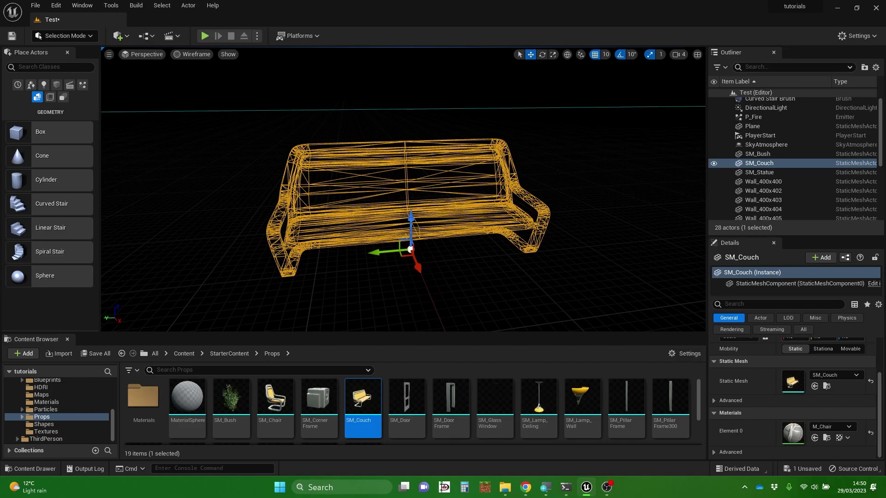
pyautogui.press('d')
pyautogui.moveTo(384, 197); pyautogui.dragTo(374, 223, button='right')
pyautogui.press('w')
pyautogui.press('d')
pyautogui.press('s')
pyautogui.press('a')
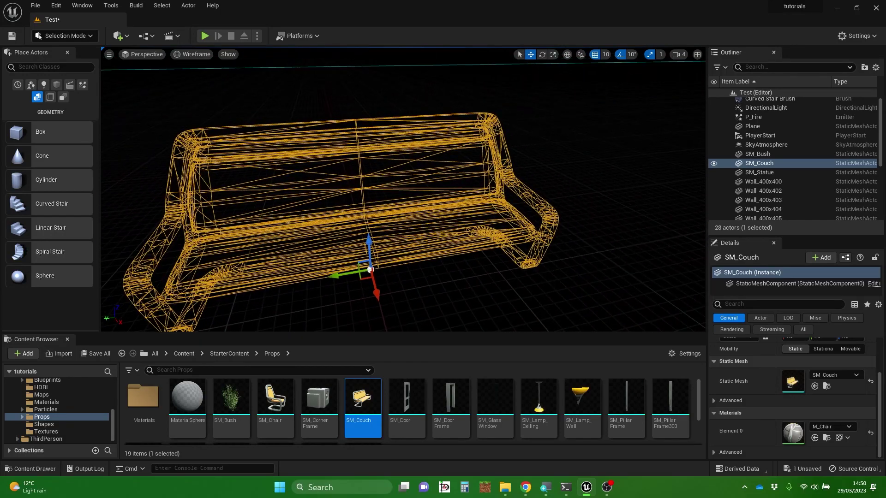
pyautogui.keyDown('alt'); pyautogui.moveTo(313, 183); pyautogui.dragTo(362, 182); pyautogui.keyUp('alt')
pyautogui.moveTo(363, 183); pyautogui.dragTo(328, 187, button='right')
pyautogui.press('w')
pyautogui.press('s')
pyautogui.press('w')
pyautogui.press('w')
pyautogui.press('s')
pyautogui.press('w')
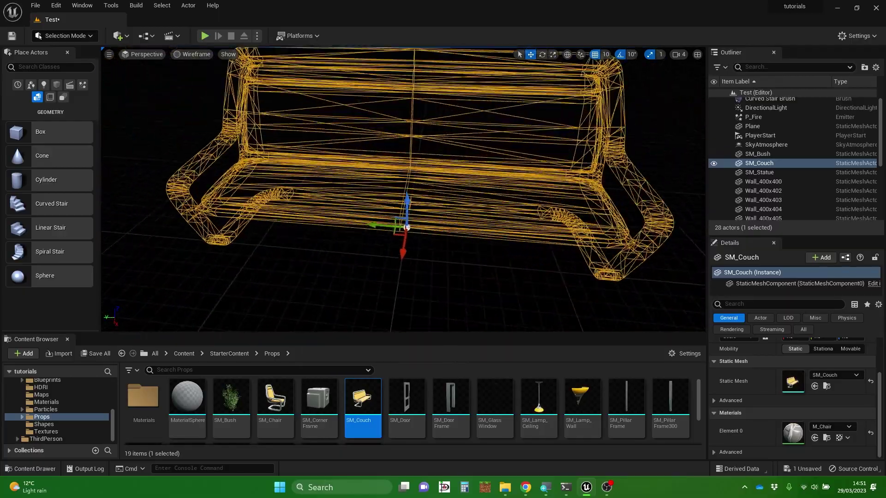
pyautogui.moveTo(400, 200)
pyautogui.mouseDown(button='right')
pyautogui.moveTo(391, 188)
pyautogui.moveTo(399, 200)
pyautogui.mouseUp(button='right')
pyautogui.press('s')
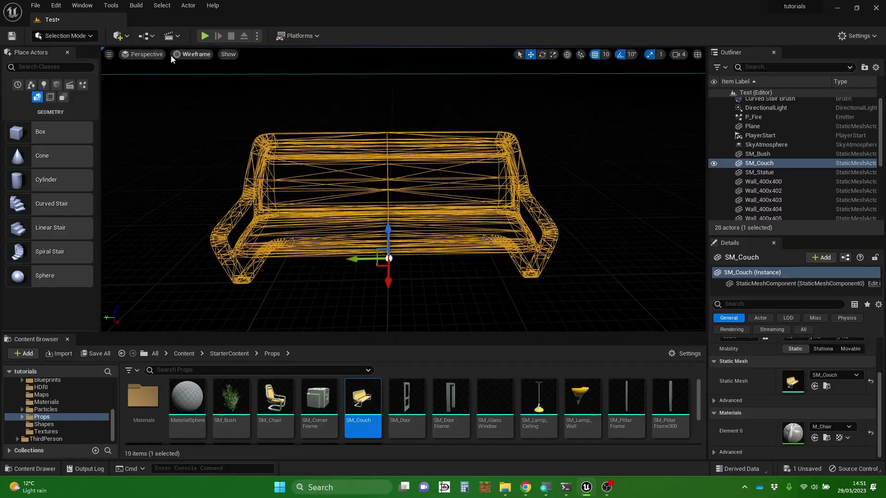
# - Switch the viewport to the Unlit view mode and view the couch without lighting
pyautogui.click(148, 54)
pyautogui.click(148, 54)
pyautogui.click(187, 54)
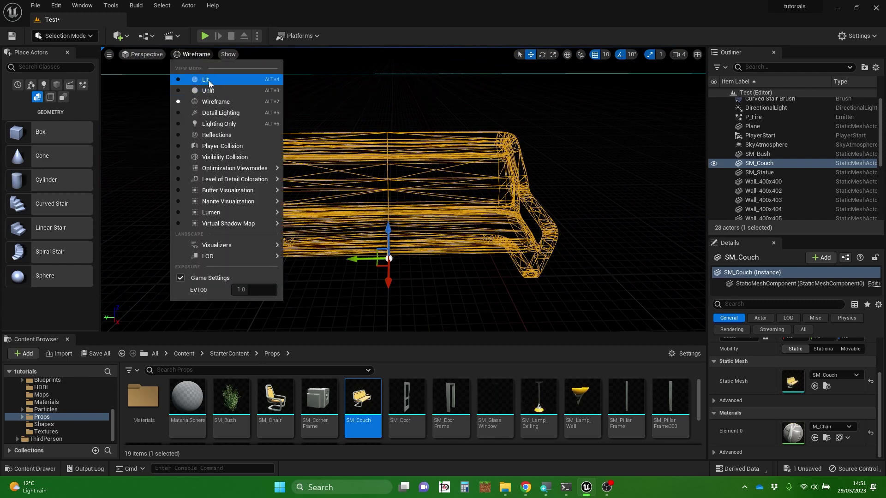
pyautogui.click(177, 91)
pyautogui.click(388, 168)
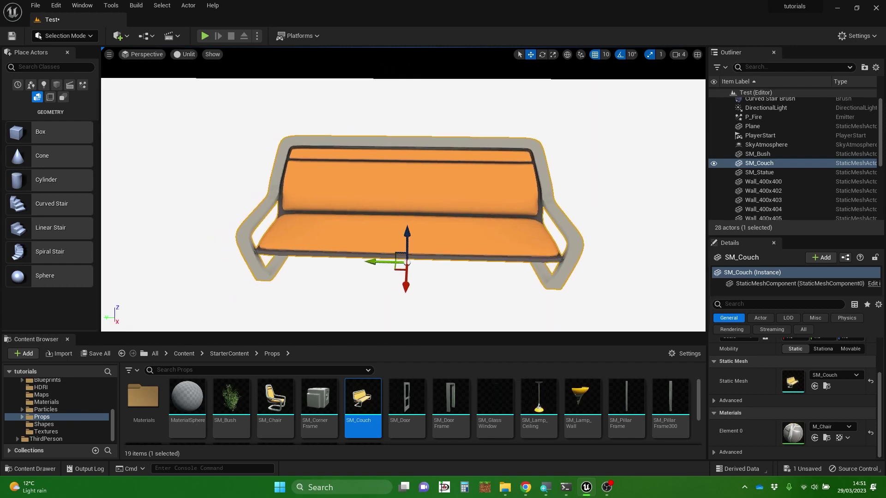
pyautogui.moveTo(387, 169)
pyautogui.mouseDown(button='right')
pyautogui.moveTo(355, 171)
pyautogui.moveTo(410, 170)
pyautogui.moveTo(369, 168)
pyautogui.moveTo(387, 168)
pyautogui.mouseUp(button='right')
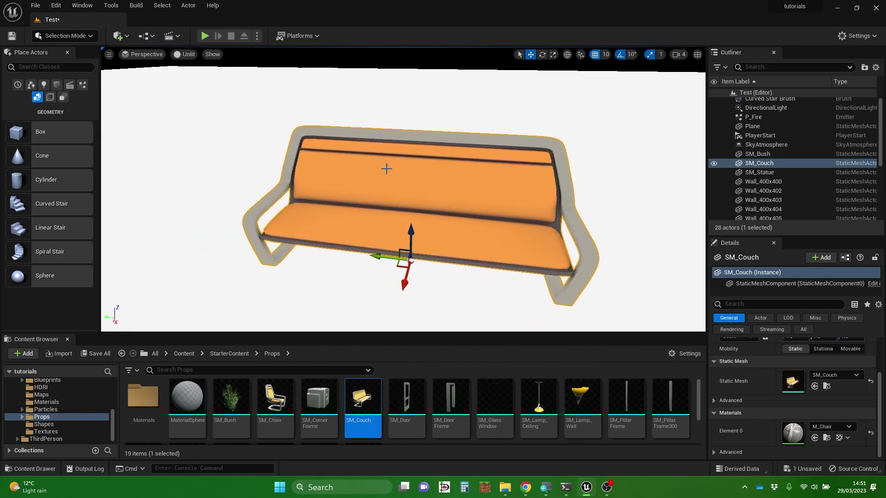
# - Return the viewport to Lit mode and look through the optimization view modes
pyautogui.click(186, 55)
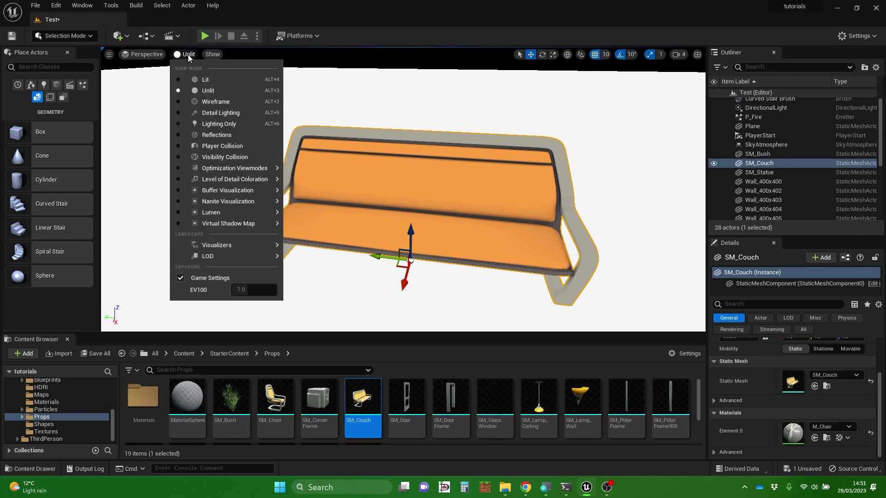
pyautogui.click(178, 79)
pyautogui.moveTo(234, 168)
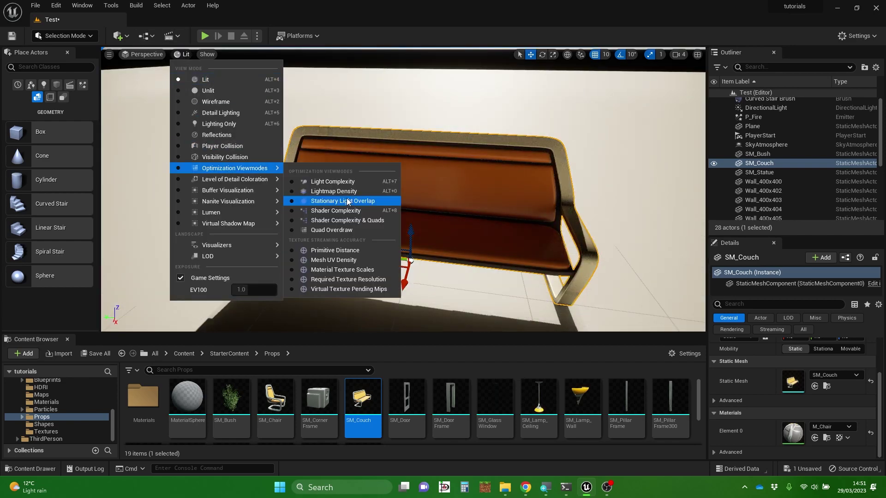
pyautogui.click(405, 117)
pyautogui.moveTo(388, 135); pyautogui.dragTo(424, 135, button='right')
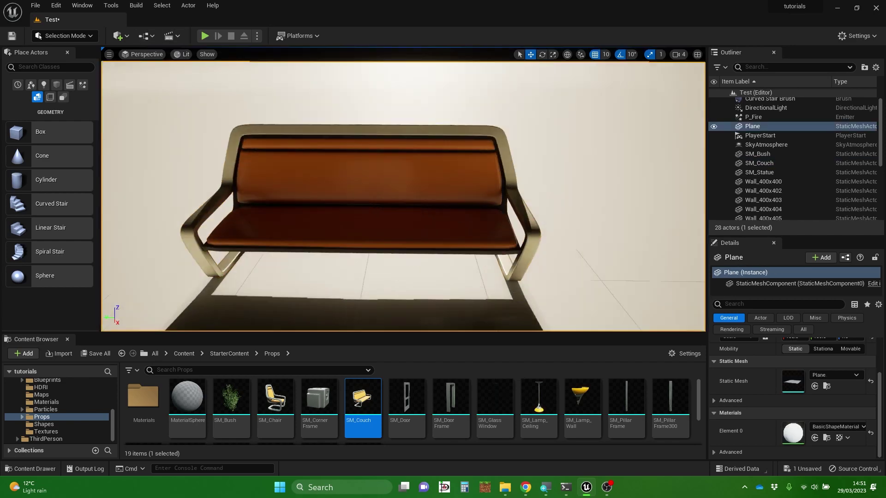
# - Select the placed couch in the level and widen the Outliner's Type column
pyautogui.moveTo(373, 147); pyautogui.dragTo(503, 166, button='right')
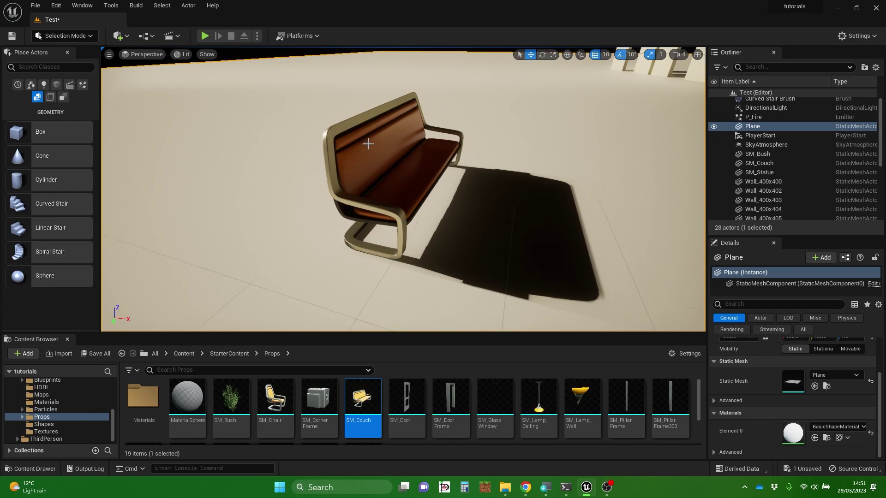
pyautogui.moveTo(380, 226); pyautogui.dragTo(521, 270, button='right')
pyautogui.press('a')
pyautogui.press('s')
pyautogui.moveTo(390, 279); pyautogui.dragTo(364, 279, button='right')
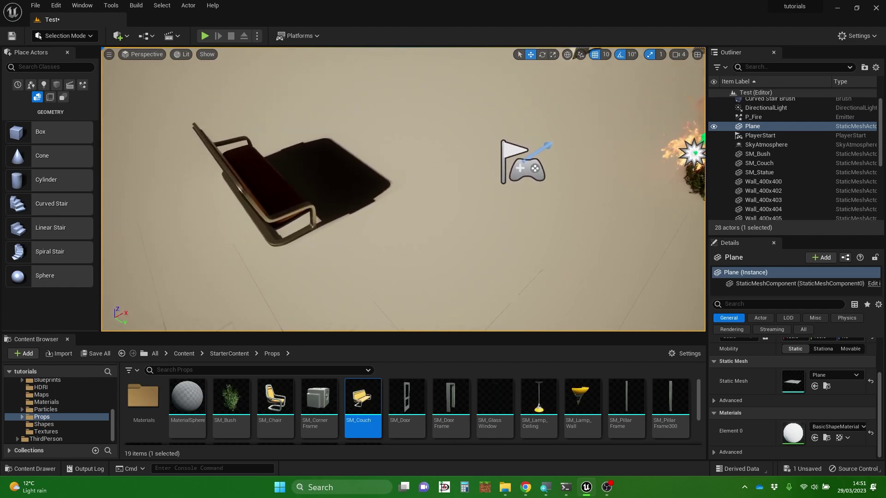
pyautogui.click(247, 188)
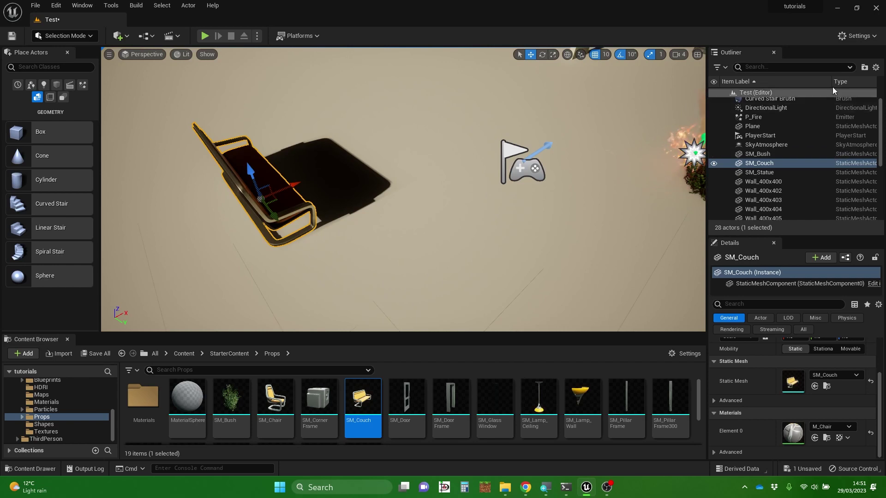
pyautogui.moveTo(830, 82); pyautogui.dragTo(814, 82)
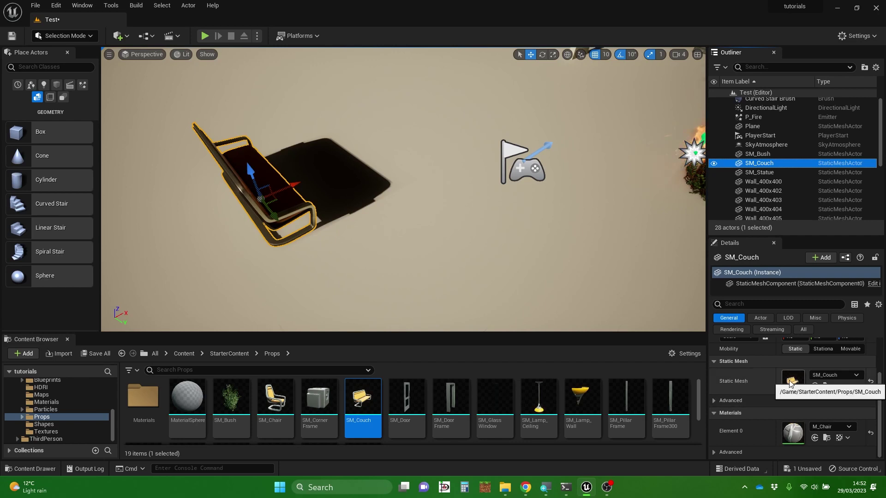
# - Swap the selected couch's static mesh for SM_Cube and set it back to SM_Couch
pyautogui.click(858, 375)
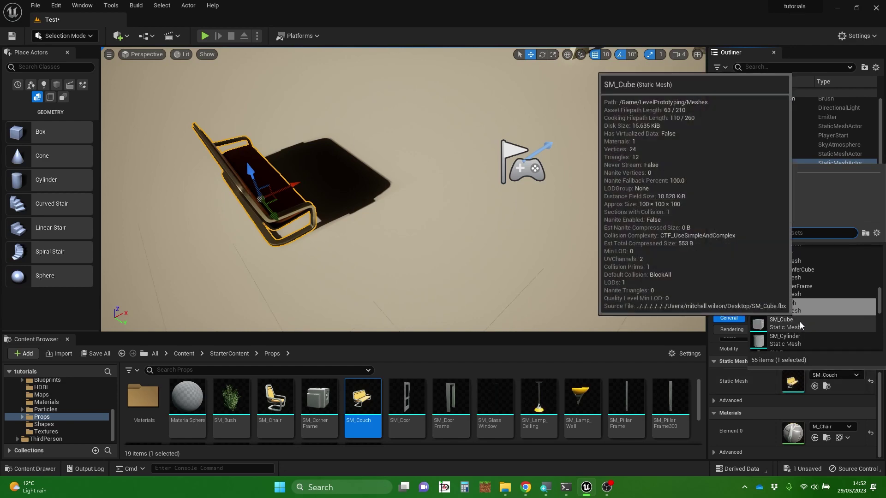
pyautogui.click(799, 322)
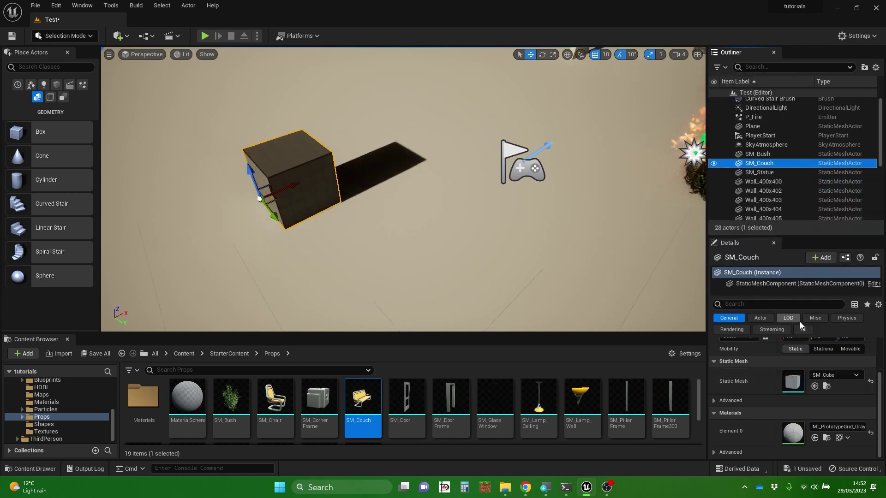
pyautogui.click(857, 376)
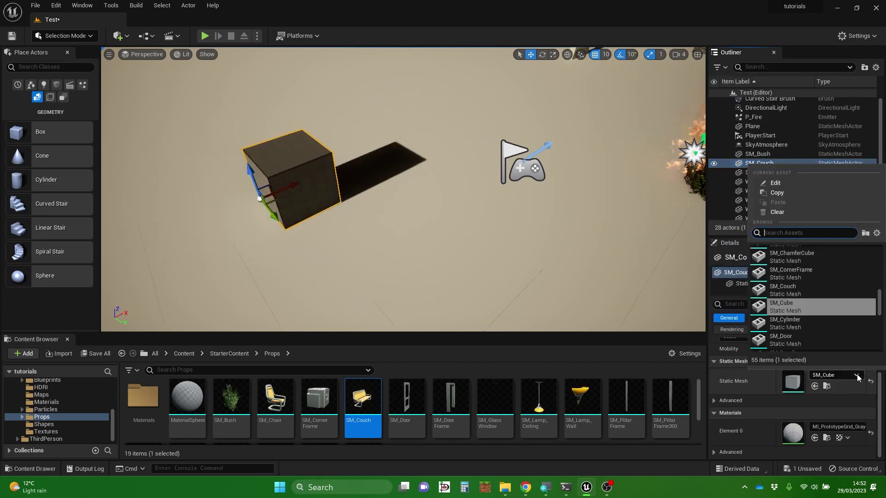
pyautogui.click(802, 293)
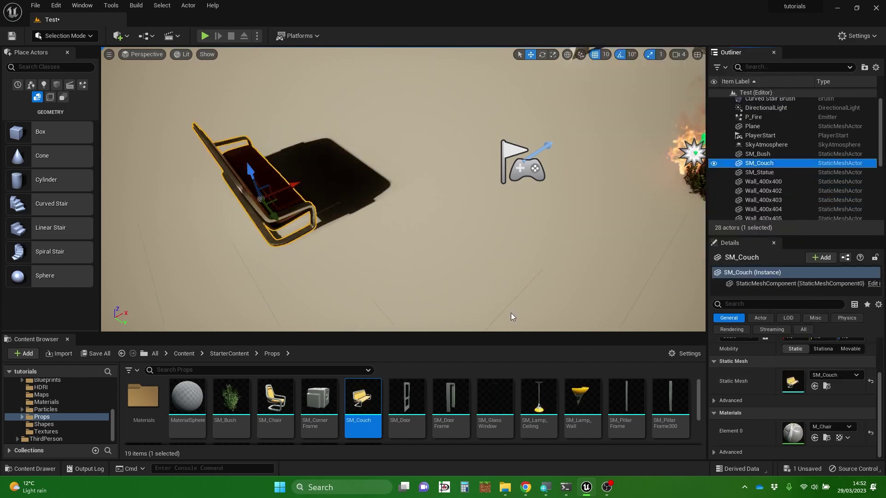
# - Place a second SM_Couch on the floor beside the first and view both couches from the front
pyautogui.moveTo(316, 272)
pyautogui.mouseDown(button='right')
pyautogui.moveTo(373, 271)
pyautogui.moveTo(392, 282)
pyautogui.moveTo(394, 271)
pyautogui.moveTo(316, 271)
pyautogui.mouseUp(button='right')
pyautogui.press('a')
pyautogui.moveTo(364, 398); pyautogui.dragTo(540, 276)
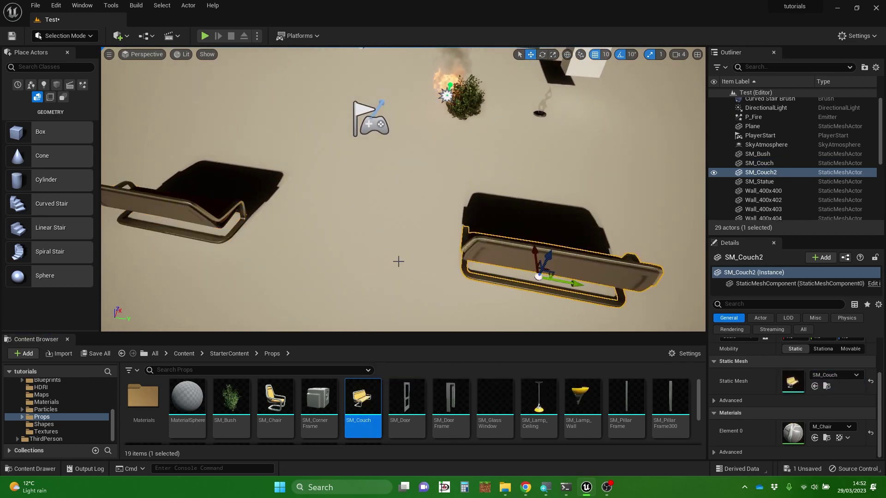
pyautogui.moveTo(398, 258); pyautogui.dragTo(491, 250, button='right')
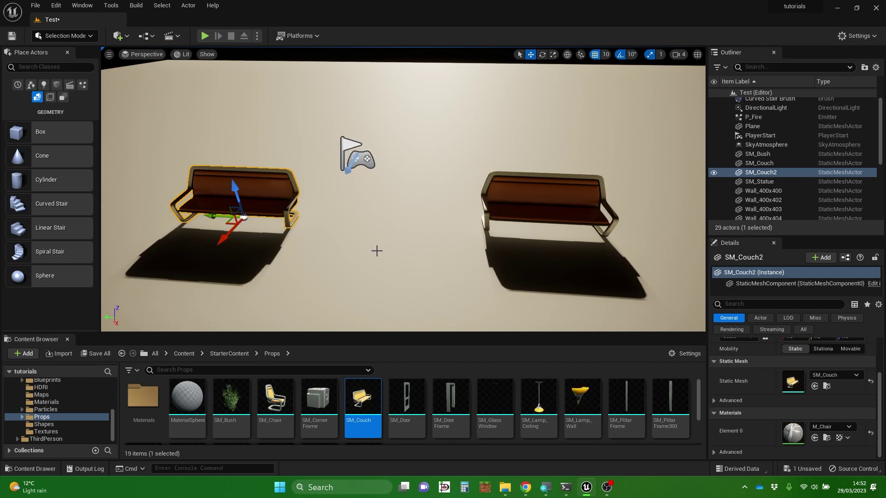
# - Select the first couch in the level and inspect the SM_Couch asset's mesh details in the Props folder
pyautogui.click(526, 196)
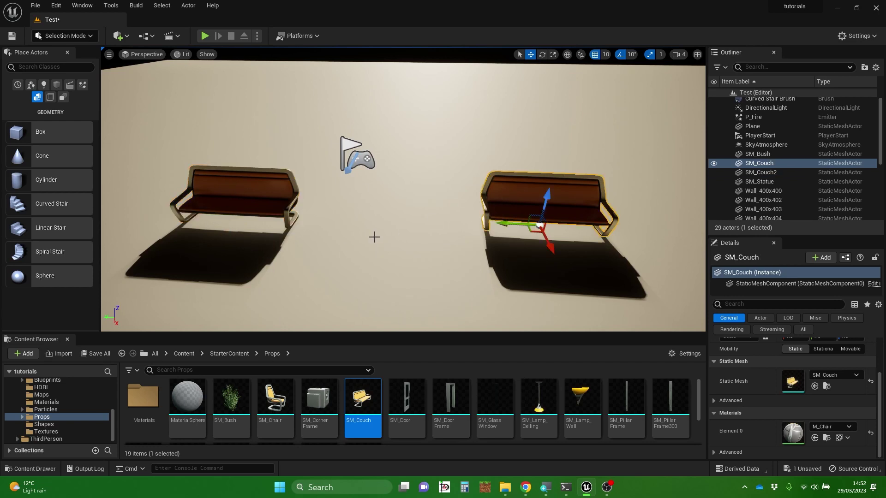
pyautogui.moveTo(359, 398)
pyautogui.moveTo(373, 236); pyautogui.dragTo(323, 238, button='right')
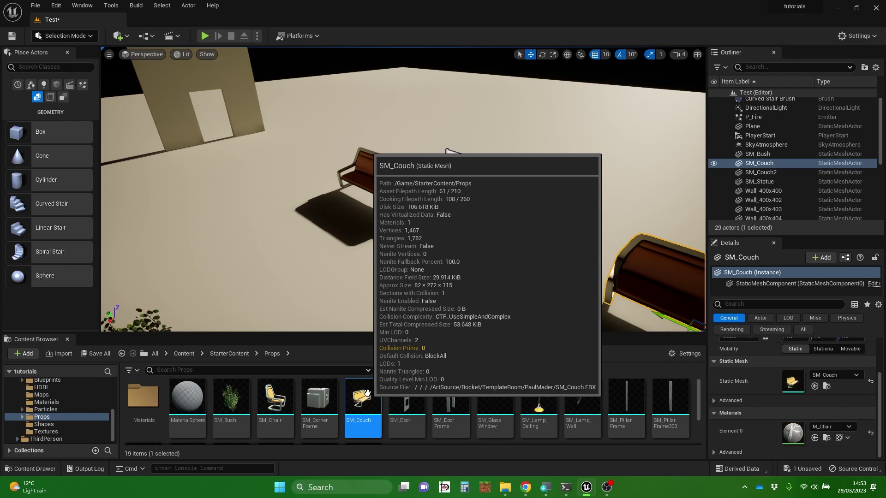
# - Open the SM_Couch asset in its mesh editor and examine the model from the front, up close and at an angle
pyautogui.doubleClick(362, 401)
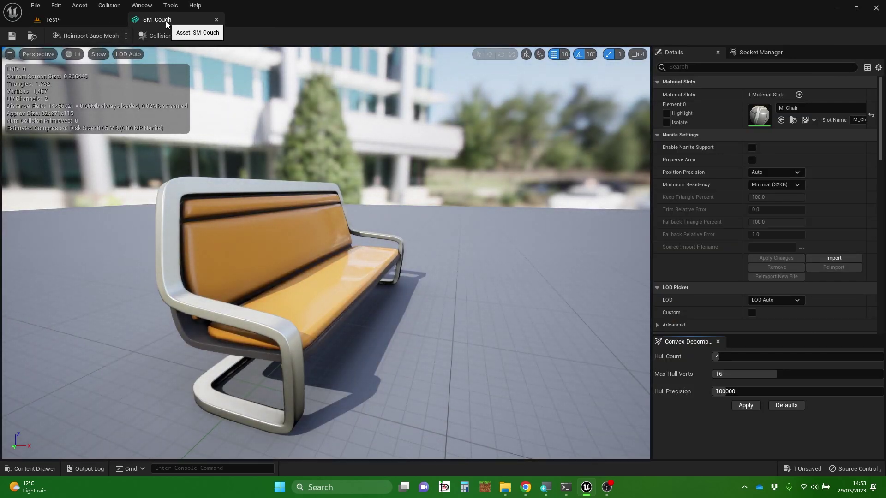
pyautogui.moveTo(165, 21)
pyautogui.mouseDown()
pyautogui.moveTo(170, 65)
pyautogui.moveTo(224, 137)
pyautogui.moveTo(198, 47)
pyautogui.moveTo(176, 21)
pyautogui.moveTo(69, 20)
pyautogui.moveTo(152, 24)
pyautogui.mouseUp()
pyautogui.moveTo(247, 204); pyautogui.dragTo(207, 252, button='right')
pyautogui.press('w')
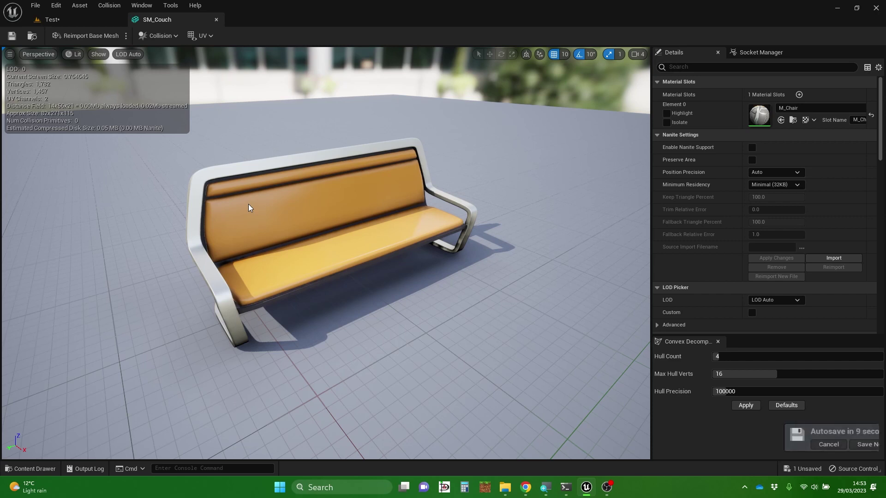
pyautogui.moveTo(329, 303)
pyautogui.mouseDown(button='right')
pyautogui.moveTo(339, 307)
pyautogui.moveTo(307, 304)
pyautogui.moveTo(329, 303)
pyautogui.mouseUp(button='right')
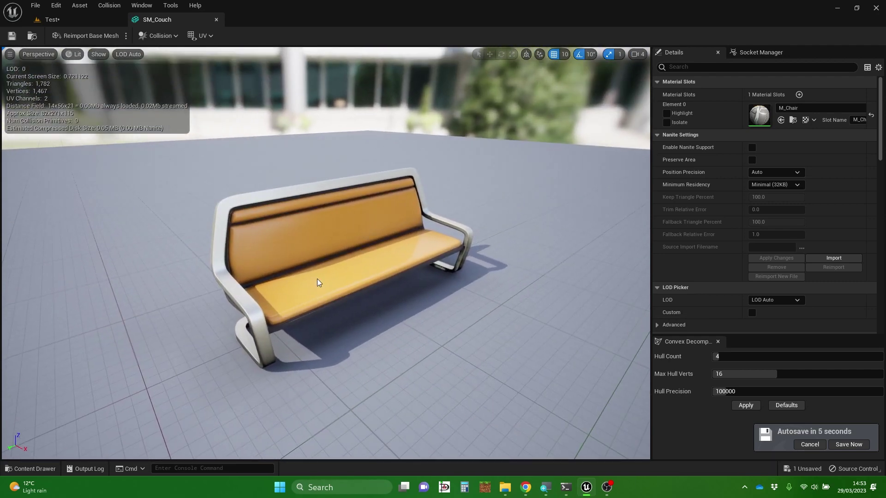
pyautogui.moveTo(411, 306); pyautogui.dragTo(411, 307)
pyautogui.moveTo(411, 307); pyautogui.dragTo(369, 318, button='right')
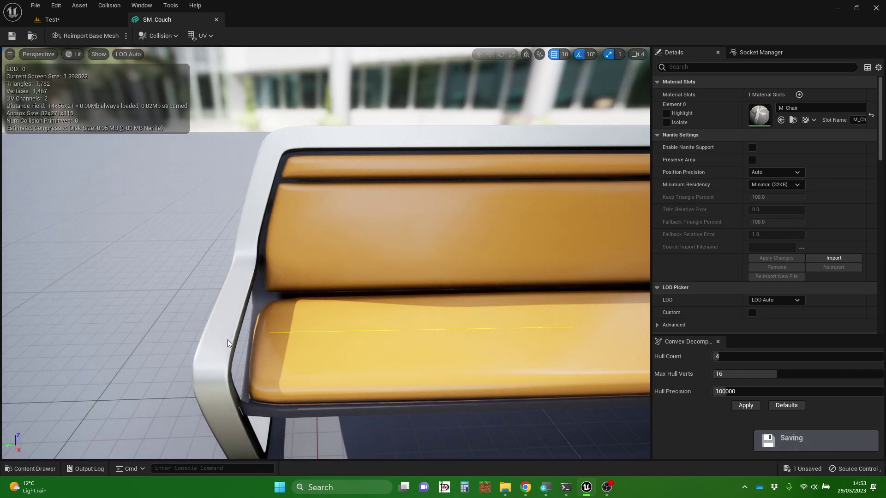
pyautogui.moveTo(317, 319)
pyautogui.mouseDown(button='right')
pyautogui.moveTo(300, 318)
pyautogui.moveTo(331, 322)
pyautogui.mouseUp(button='right')
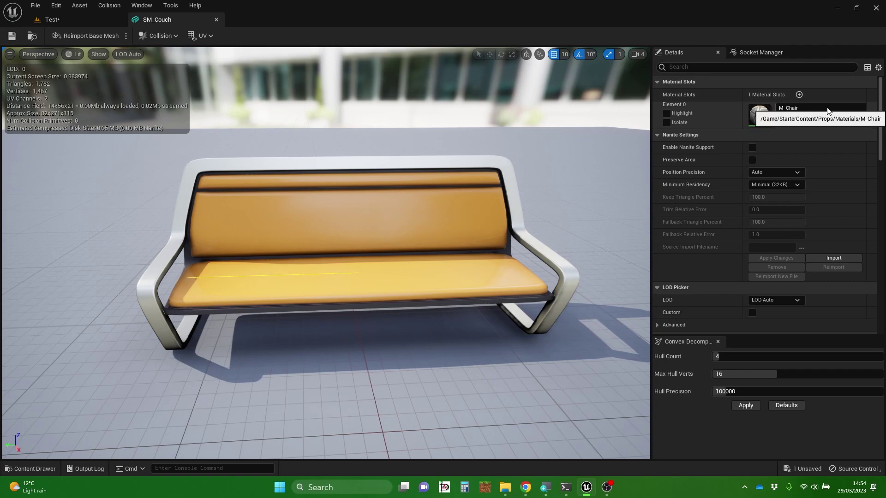
# - Assign M_Ceramic_Tile_Checker to material slot Element 0 of the SM_Couch asset
pyautogui.click(828, 109)
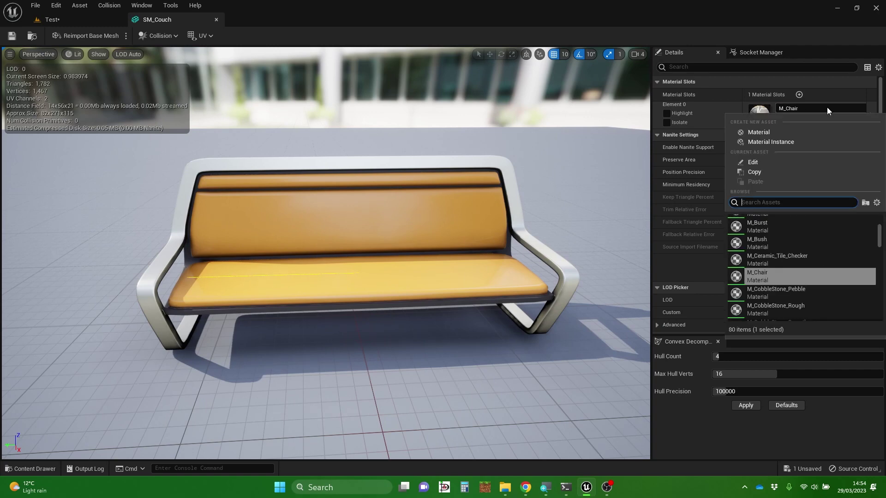
pyautogui.click(794, 257)
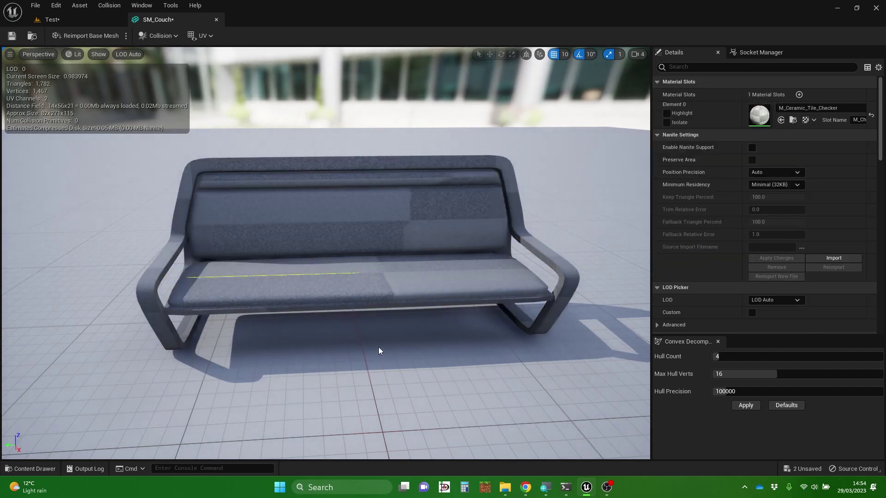
pyautogui.moveTo(379, 343)
pyautogui.mouseDown()
pyautogui.moveTo(438, 343)
pyautogui.moveTo(364, 345)
pyautogui.mouseUp()
# - Assign M_Bush to material slot Element 0 of the SM_Couch asset and save the asset
pyautogui.click(849, 108)
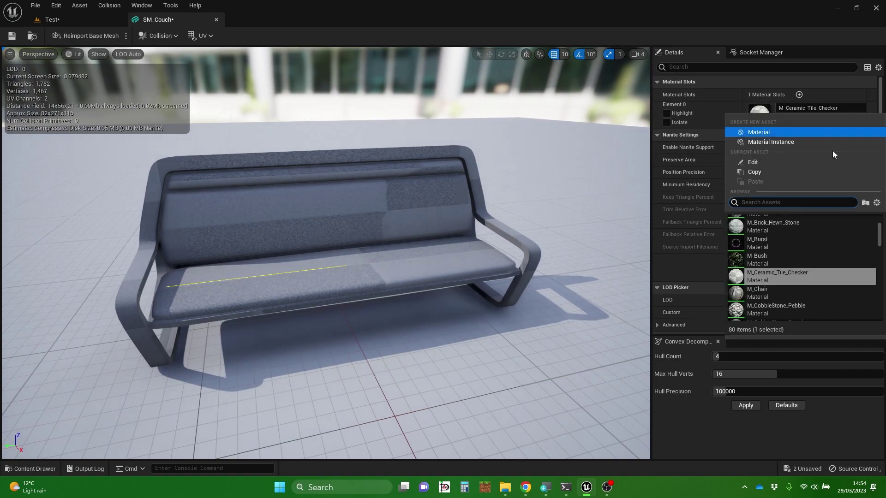
pyautogui.click(766, 259)
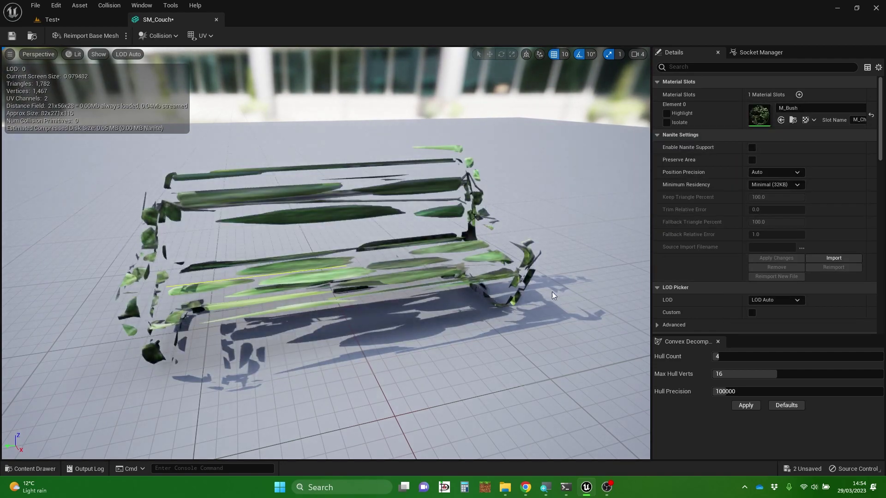
pyautogui.moveTo(552, 292); pyautogui.dragTo(580, 295, button='right')
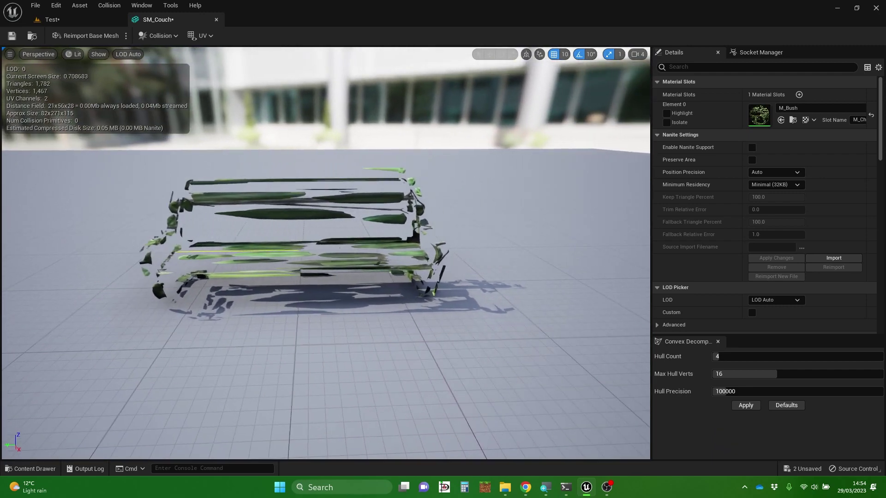
pyautogui.moveTo(531, 282); pyautogui.dragTo(521, 296)
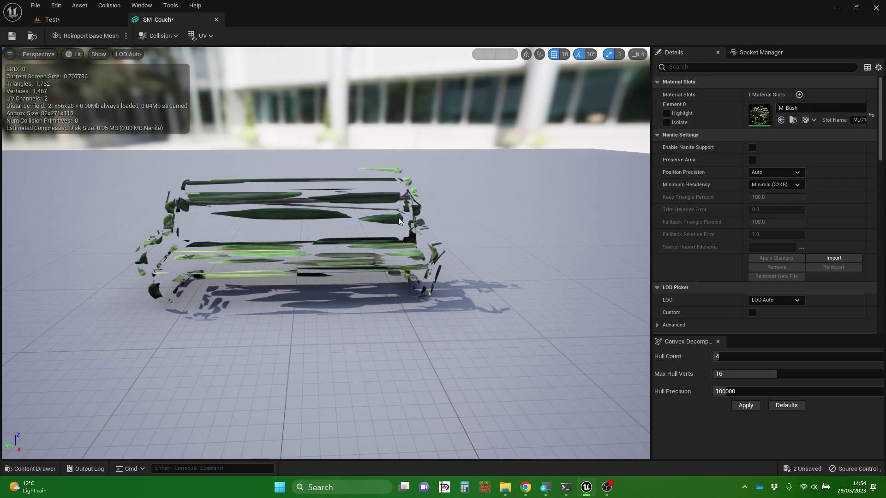
pyautogui.moveTo(398, 218)
pyautogui.mouseDown(button='right')
pyautogui.moveTo(369, 220)
pyautogui.moveTo(388, 224)
pyautogui.mouseUp(button='right')
pyautogui.press('w')
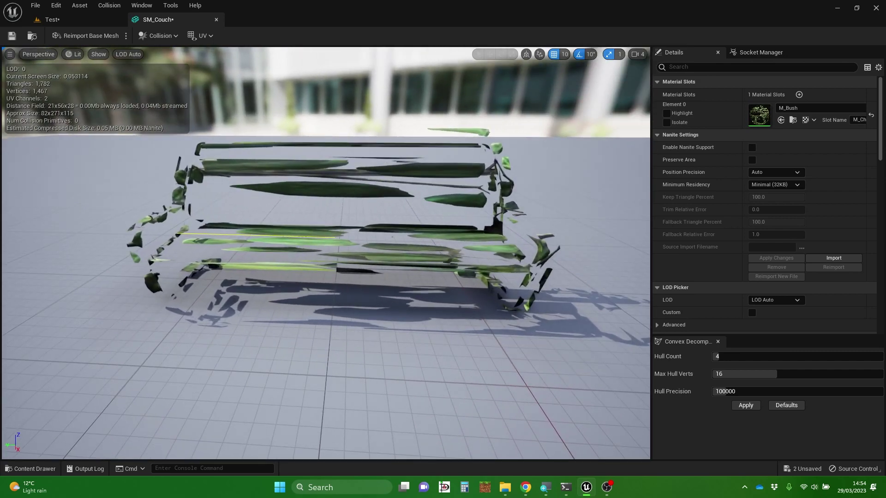
pyautogui.moveTo(401, 221); pyautogui.dragTo(390, 217)
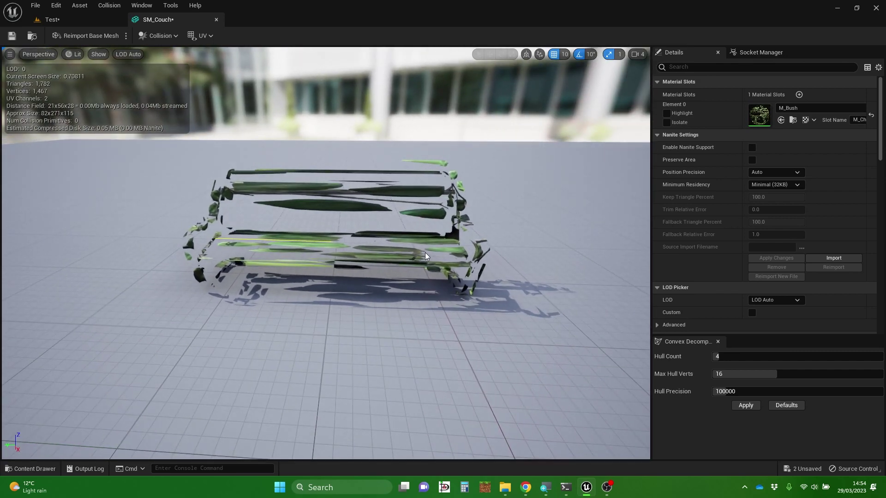
pyautogui.click(13, 37)
# - Return to the Test level and examine how the asset's material change affects both placed couches
pyautogui.click(81, 23)
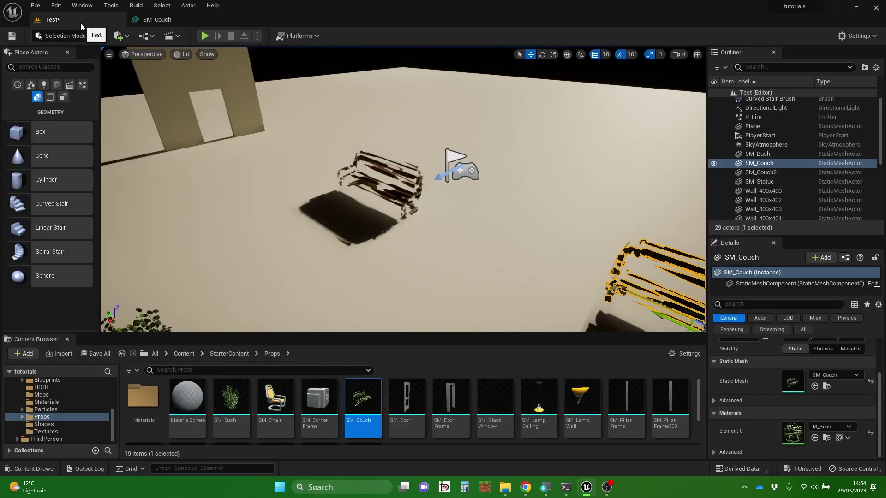
pyautogui.moveTo(438, 226); pyautogui.dragTo(332, 231, button='right')
pyautogui.click(429, 229)
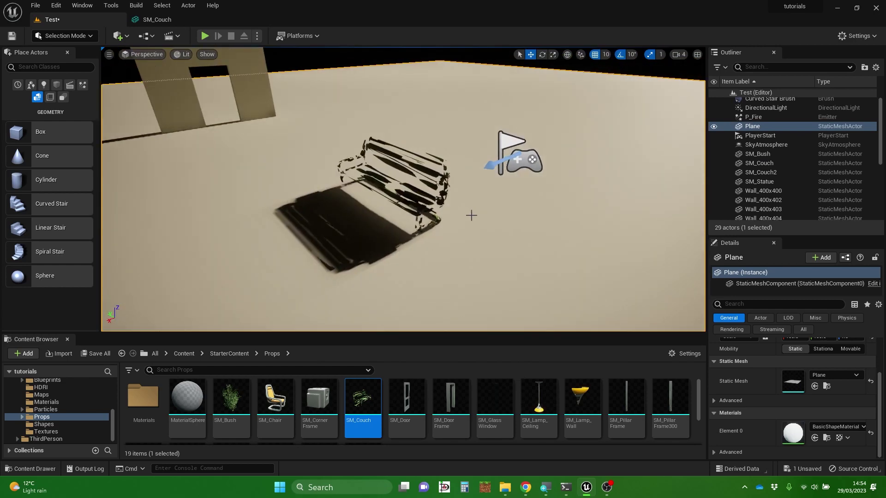
pyautogui.moveTo(471, 215); pyautogui.dragTo(443, 183, button='right')
pyautogui.moveTo(403, 189); pyautogui.dragTo(367, 195, button='right')
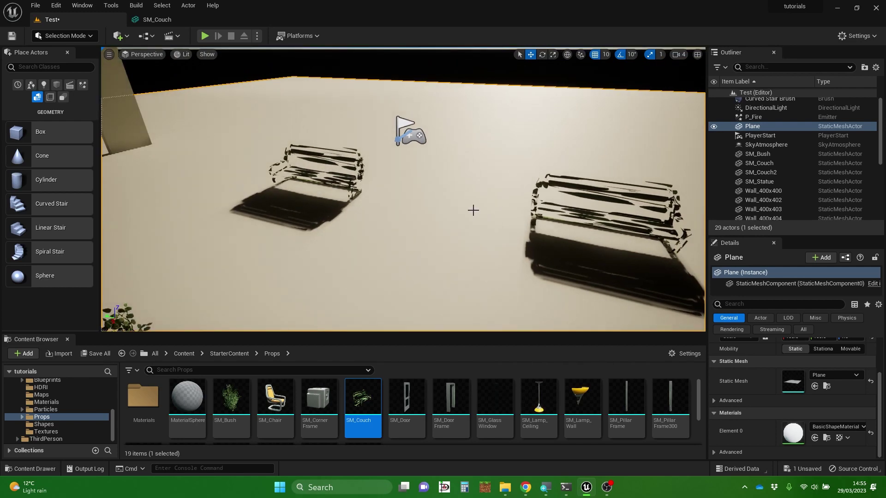
pyautogui.moveTo(474, 211); pyautogui.dragTo(455, 209, button='right')
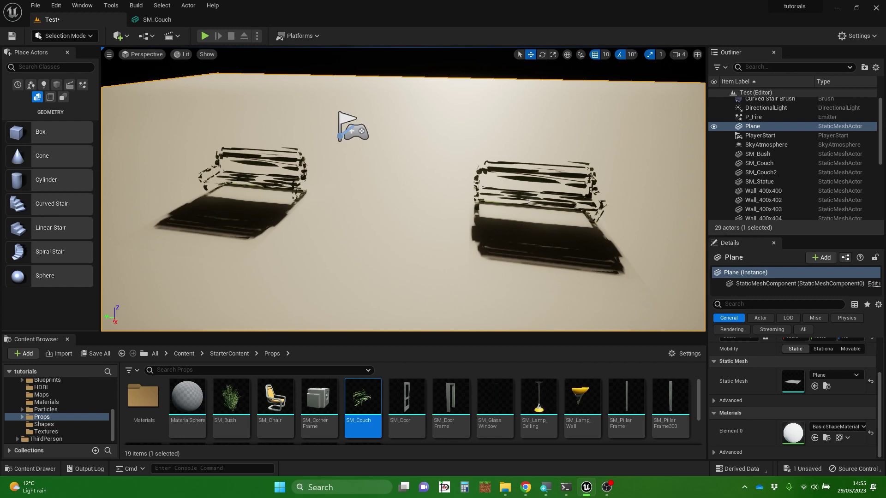
# - Override the material of the placed SM_Couch instance with M_Chair and compare it with the other couch
pyautogui.click(529, 195)
pyautogui.moveTo(544, 243); pyautogui.dragTo(544, 238, button='right')
pyautogui.press('d')
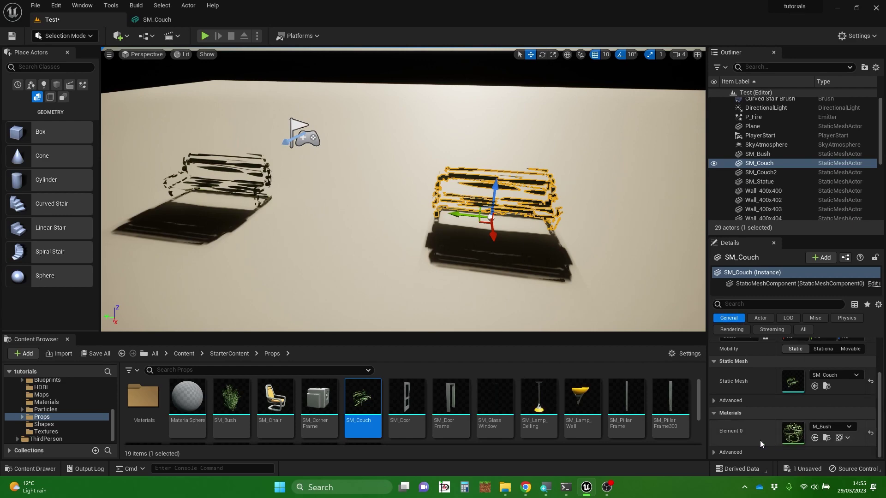
pyautogui.click(848, 427)
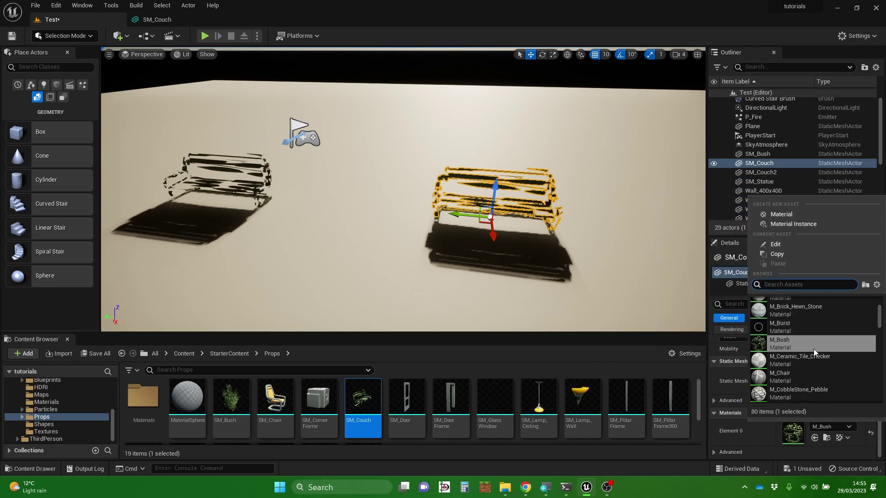
pyautogui.scroll(-1, 814, 365)
pyautogui.click(768, 383)
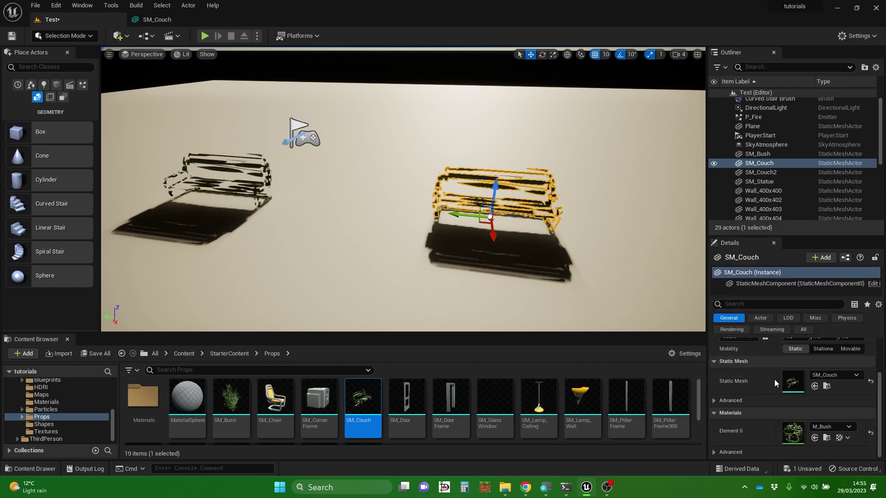
pyautogui.moveTo(403, 189)
pyautogui.mouseDown(button='right')
pyautogui.moveTo(356, 184)
pyautogui.moveTo(420, 208)
pyautogui.moveTo(388, 203)
pyautogui.moveTo(415, 189)
pyautogui.mouseUp(button='right')
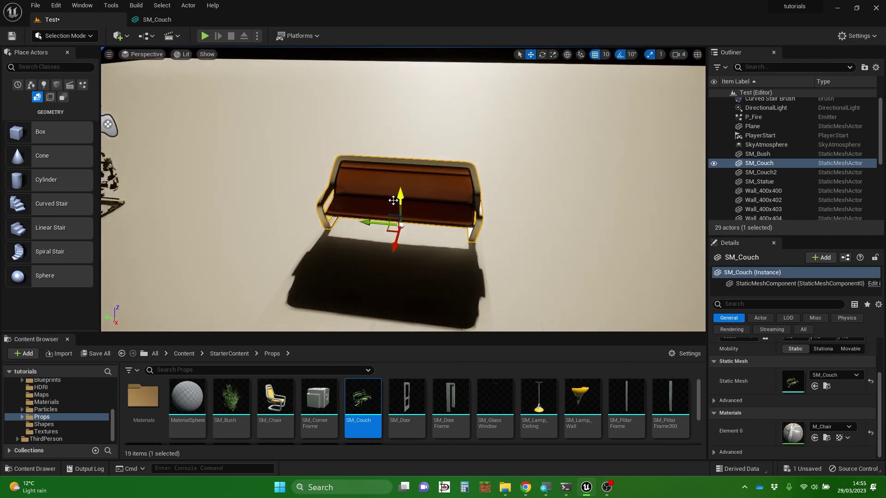
pyautogui.moveTo(440, 239); pyautogui.dragTo(409, 235, button='right')
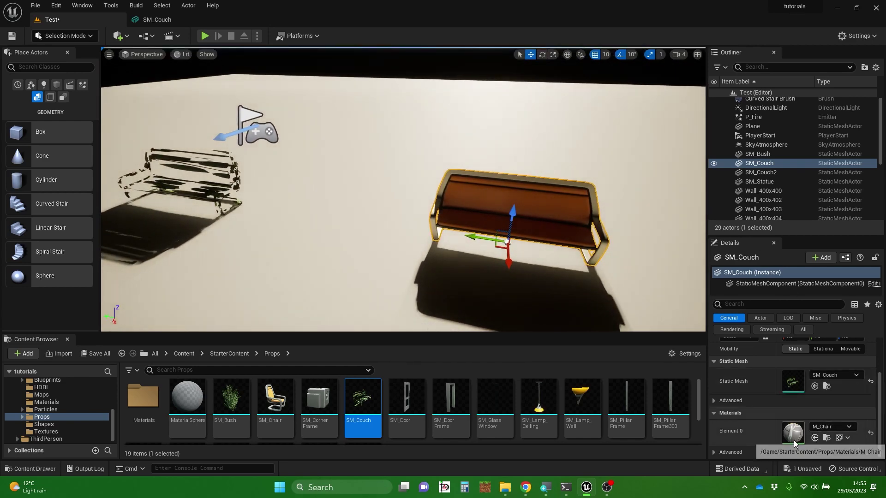
pyautogui.moveTo(472, 279)
pyautogui.mouseDown(button='right')
pyautogui.moveTo(480, 278)
pyautogui.moveTo(471, 278)
pyautogui.mouseUp(button='right')
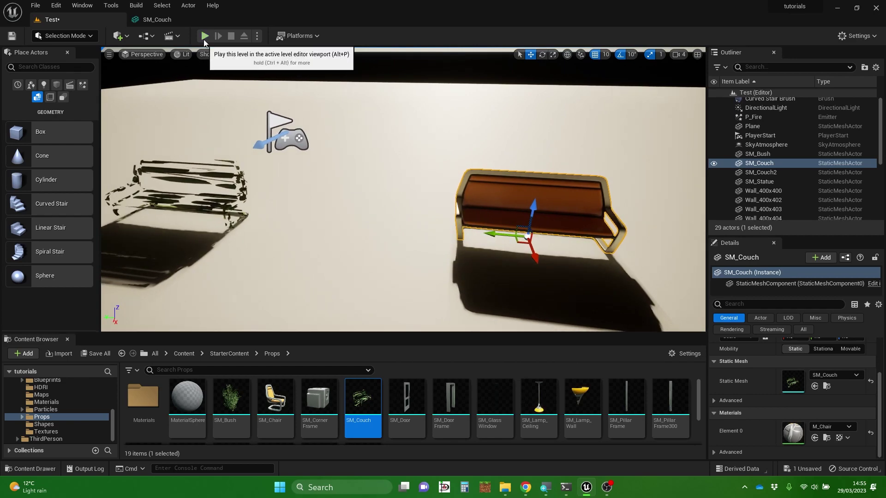
# - Play the level in the viewport and move the character onto and off the couch that uses the bush material
pyautogui.hotkey('alt', 'p')
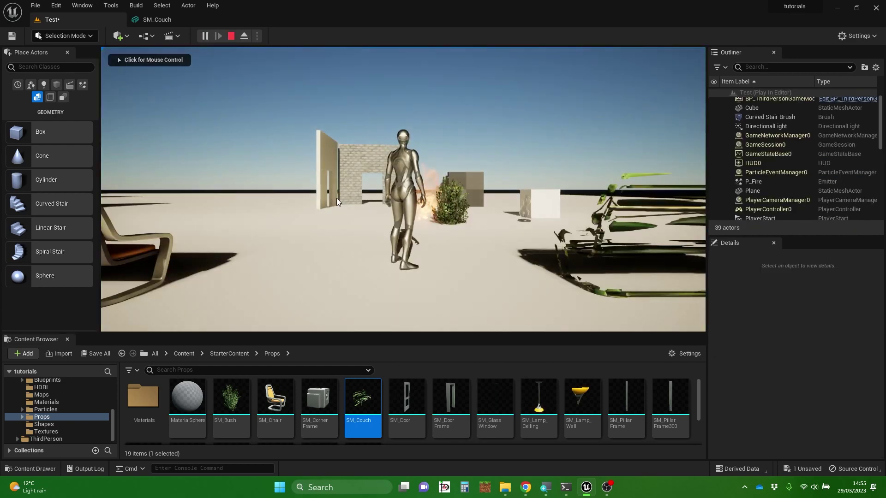
pyautogui.click(337, 198)
pyautogui.press('w')
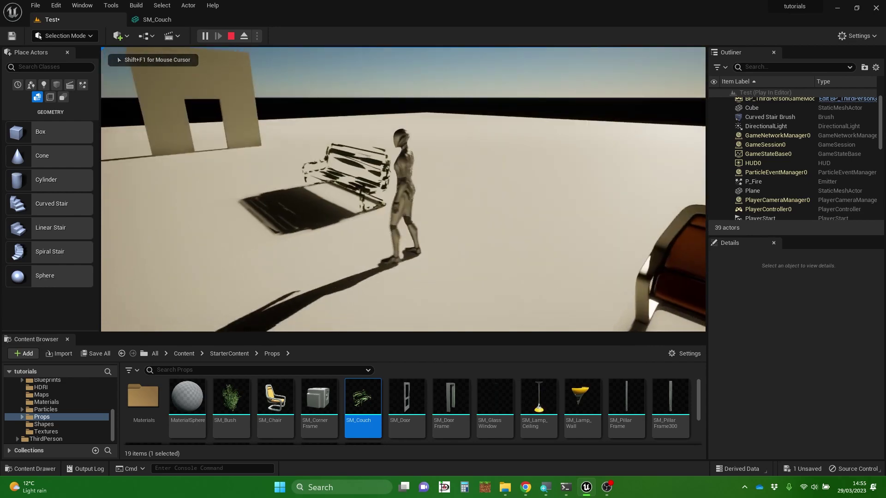
pyautogui.press('w')
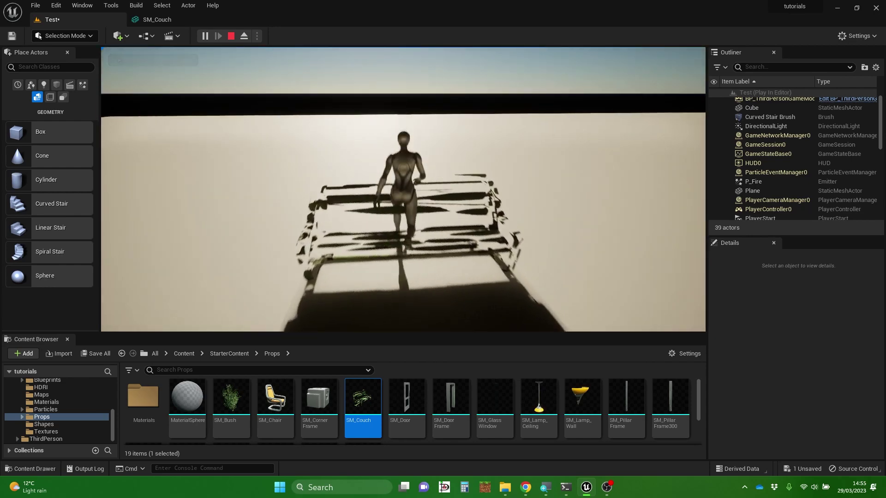
pyautogui.press('s')
pyautogui.press('w')
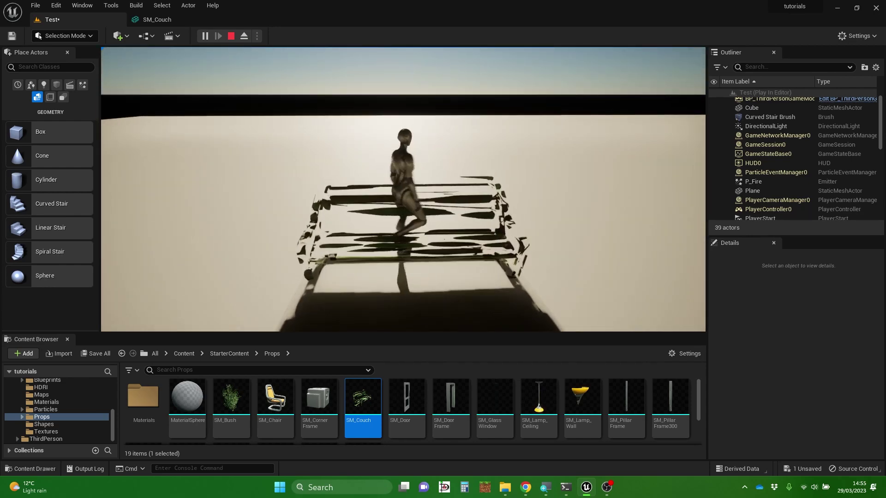
pyautogui.press('s')
pyautogui.press('w')
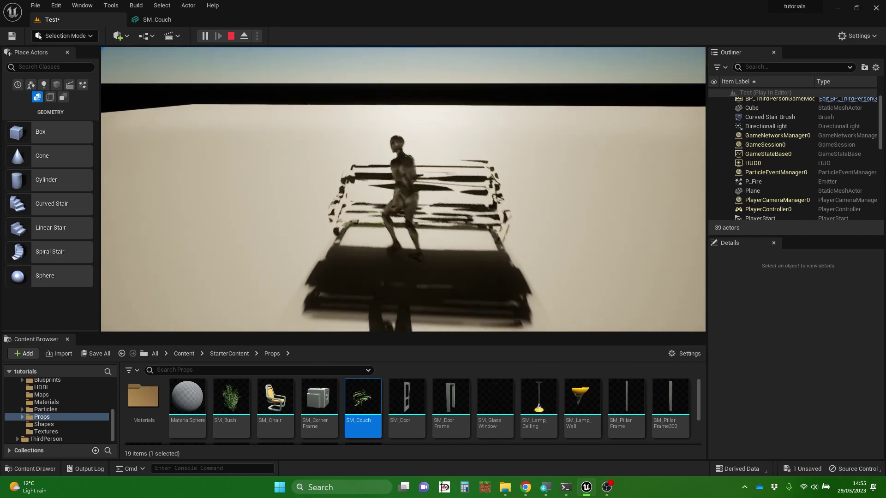
pyautogui.press('s')
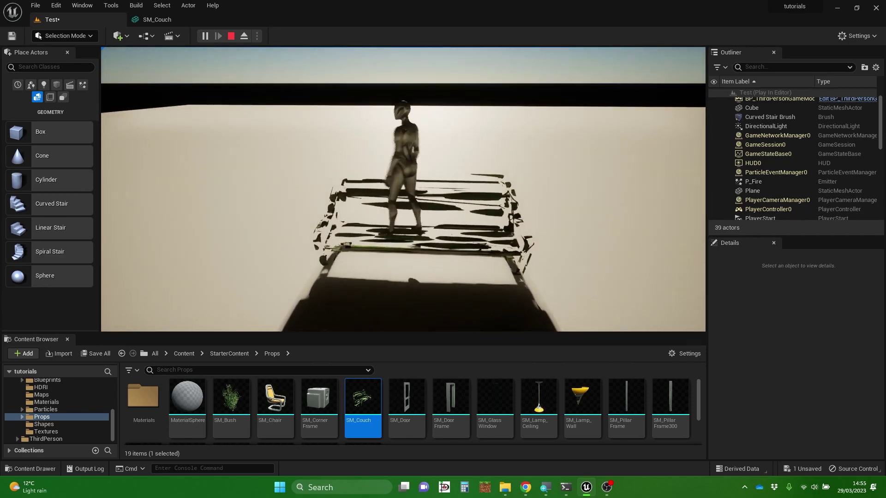
pyautogui.press('w')
pyautogui.press('s')
pyautogui.press('d')
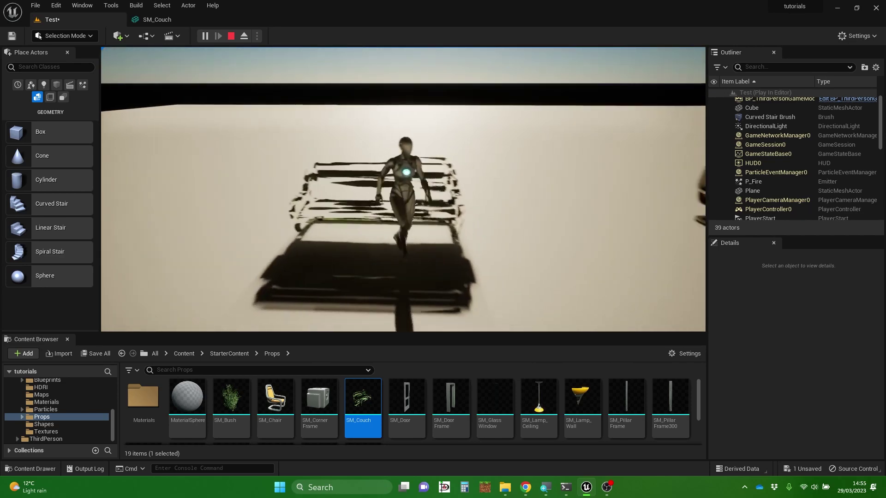
pyautogui.press('w')
pyautogui.press('d')
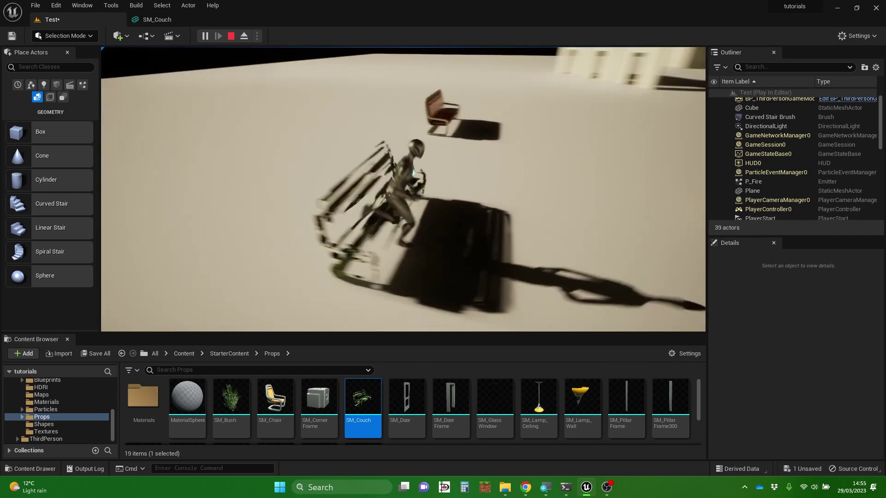
# - Run the character through both couches and around them to test their collision, and end the play session
pyautogui.press('w')
pyautogui.press('w')
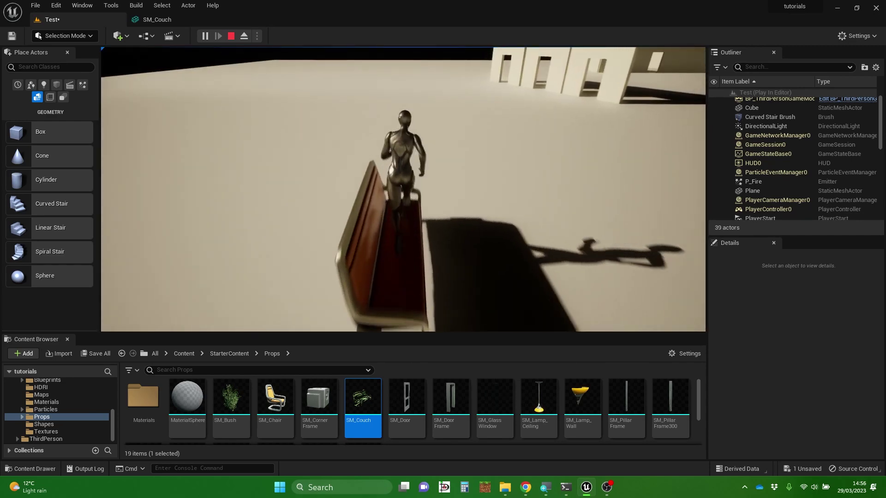
pyautogui.press('w')
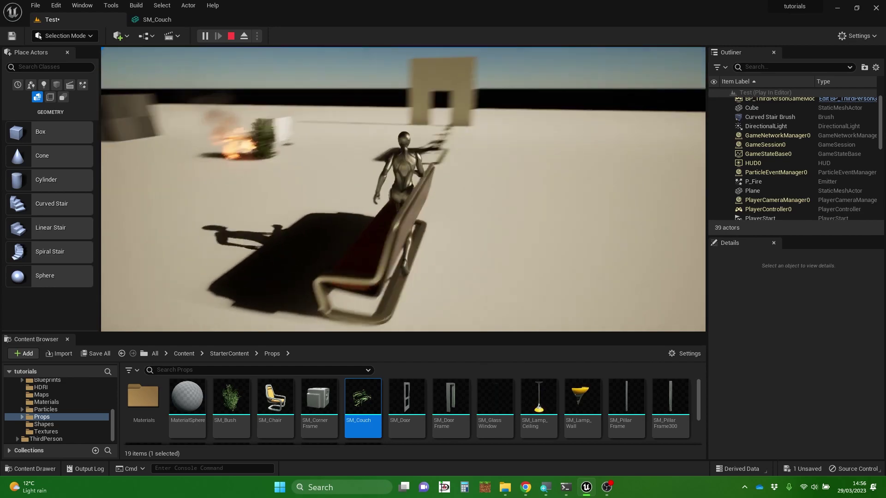
pyautogui.press('s')
pyautogui.press('a')
pyautogui.press('w')
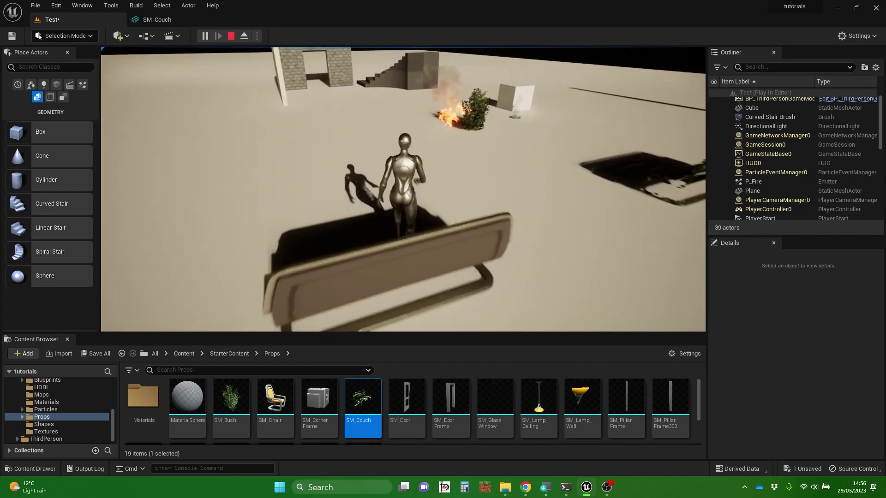
pyautogui.press('w')
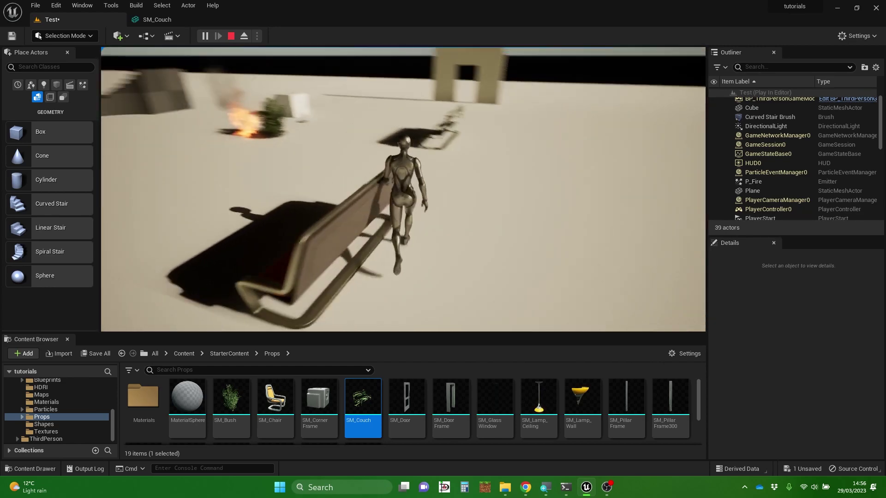
pyautogui.press('w')
pyautogui.press('d')
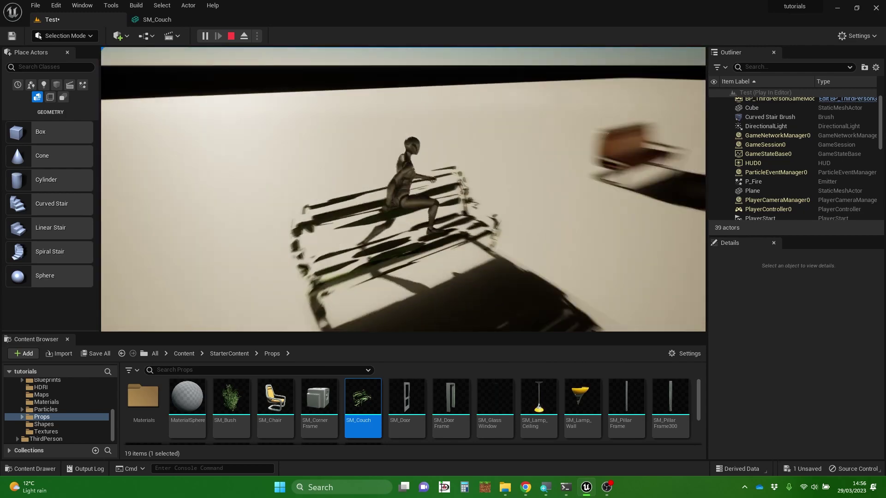
pyautogui.press('w')
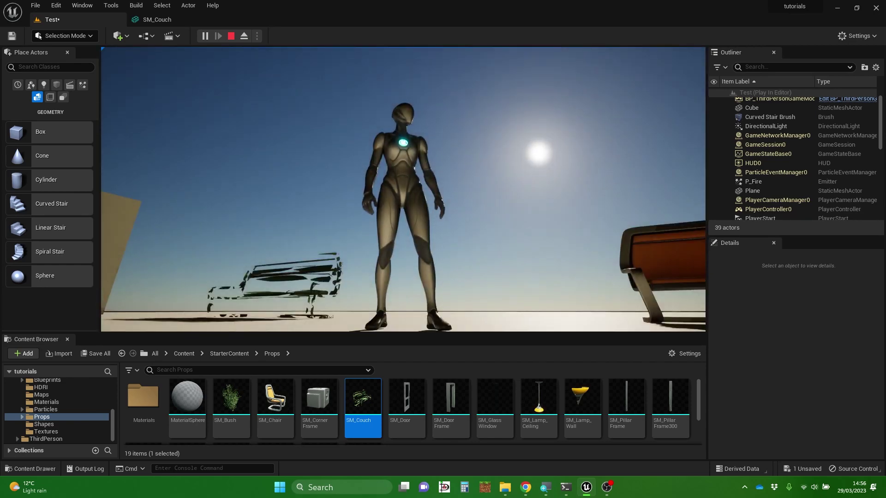
pyautogui.press('Escape')
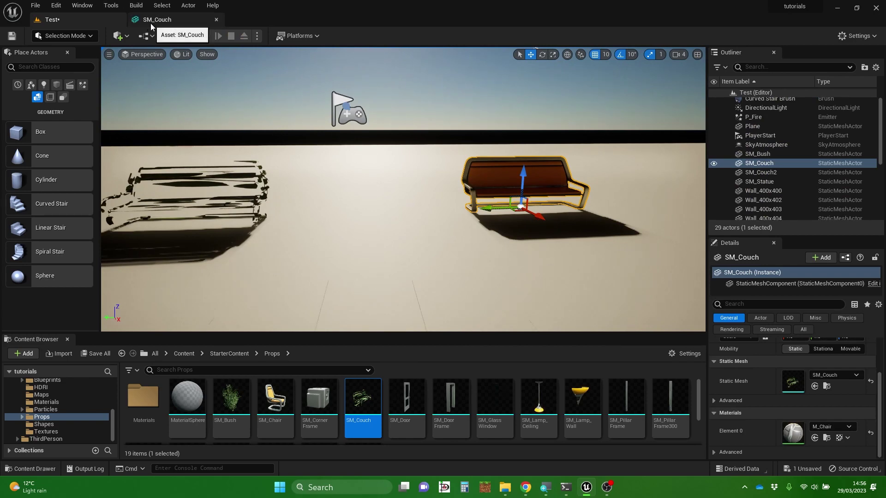
# - Open the SM_Couch asset and add a sphere simplified collision to it
pyautogui.click(150, 23)
pyautogui.moveTo(195, 231)
pyautogui.mouseDown(button='right')
pyautogui.moveTo(188, 228)
pyautogui.moveTo(197, 236)
pyautogui.mouseUp(button='right')
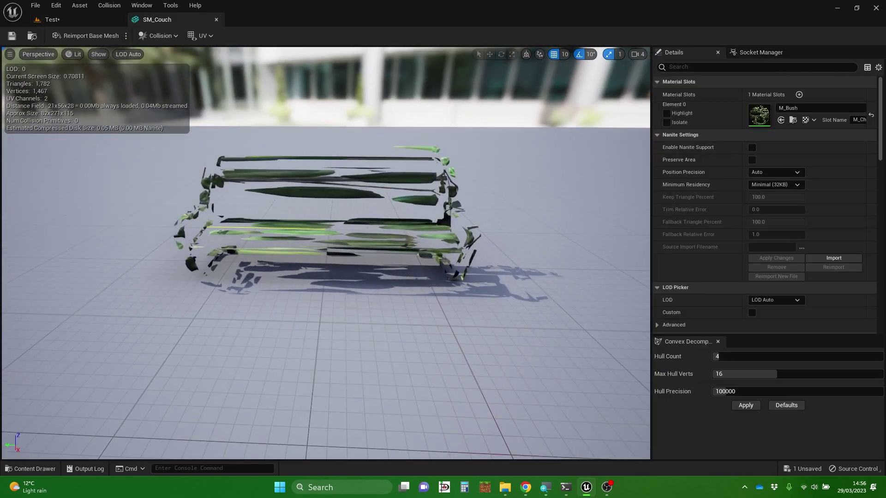
pyautogui.moveTo(281, 203); pyautogui.dragTo(270, 209)
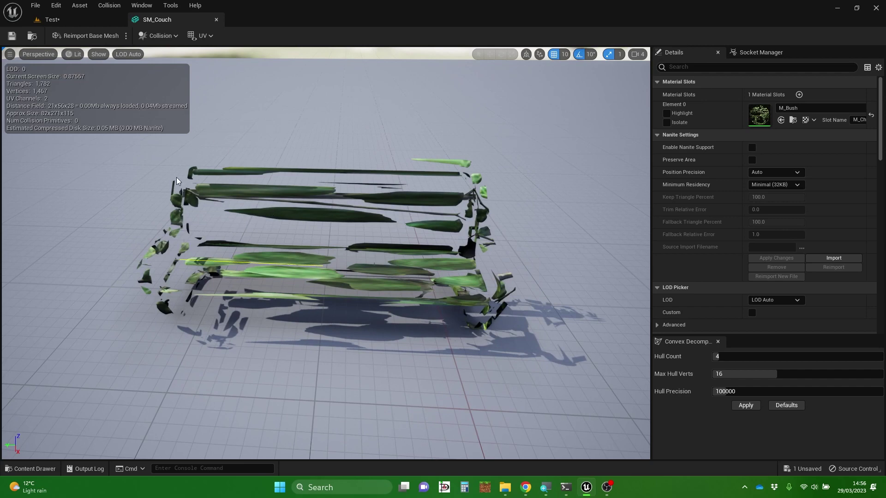
pyautogui.moveTo(113, 227)
pyautogui.mouseDown()
pyautogui.moveTo(140, 230)
pyautogui.moveTo(113, 224)
pyautogui.mouseUp()
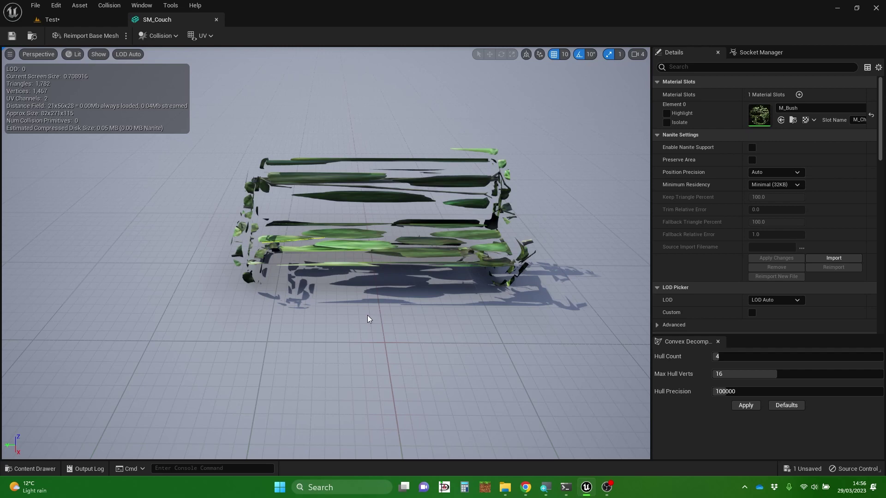
pyautogui.moveTo(367, 314)
pyautogui.mouseDown()
pyautogui.moveTo(406, 319)
pyautogui.moveTo(369, 304)
pyautogui.mouseUp()
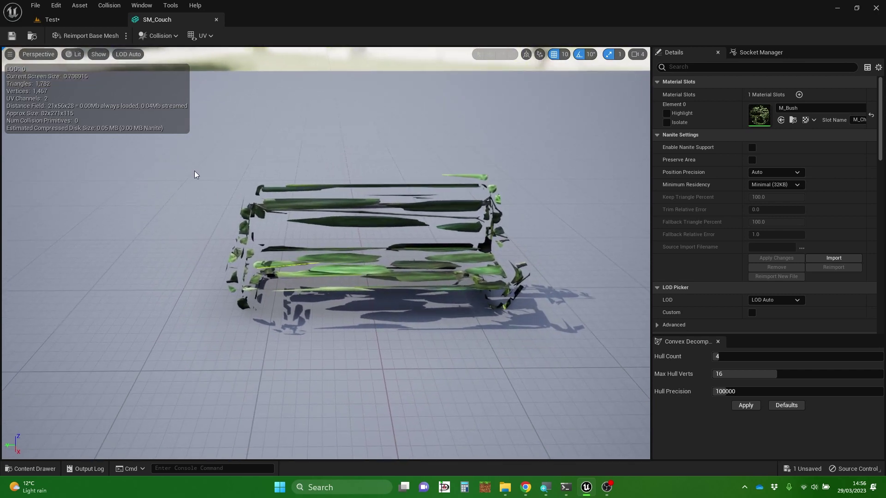
pyautogui.click(174, 37)
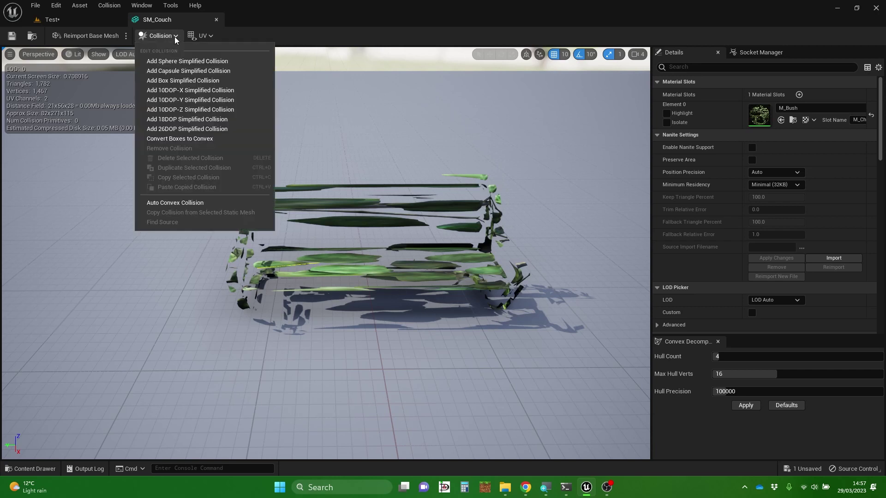
pyautogui.click(196, 61)
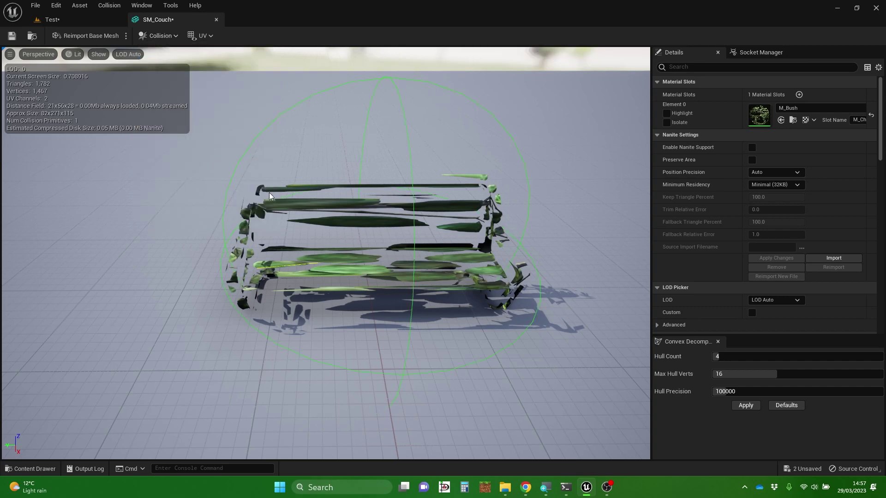
# - Examine the sphere collision around the couch mesh from several angles and distances
pyautogui.moveTo(269, 192); pyautogui.dragTo(244, 160, button='right')
pyautogui.press('w')
pyautogui.press('s')
pyautogui.press('w')
pyautogui.press('s')
pyautogui.press('d')
pyautogui.press('w')
pyautogui.press('s')
pyautogui.press('w')
pyautogui.press('s')
pyautogui.press('a')
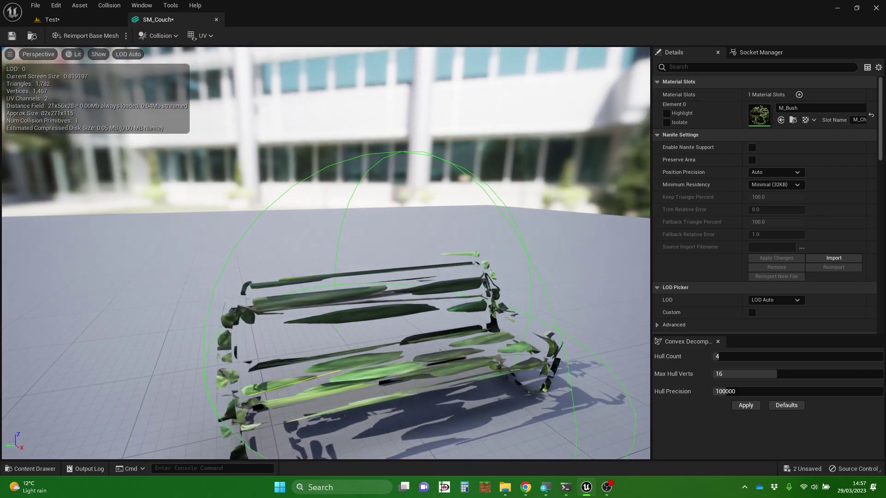
pyautogui.moveTo(558, 251); pyautogui.dragTo(565, 254)
pyautogui.moveTo(323, 253); pyautogui.dragTo(307, 262, button='right')
pyautogui.moveTo(264, 179); pyautogui.dragTo(264, 179, button='right')
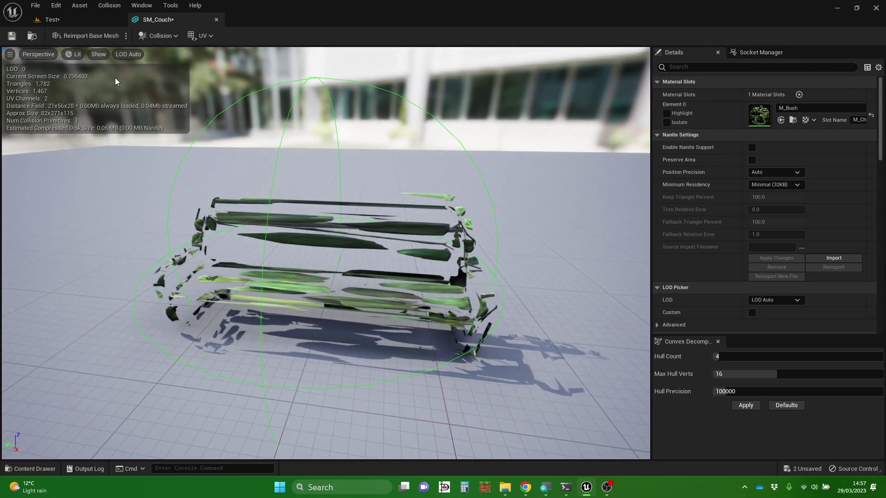
# - Save the SM_Couch asset and start playing the Test level with control of the character
pyautogui.click(16, 36)
pyautogui.click(64, 21)
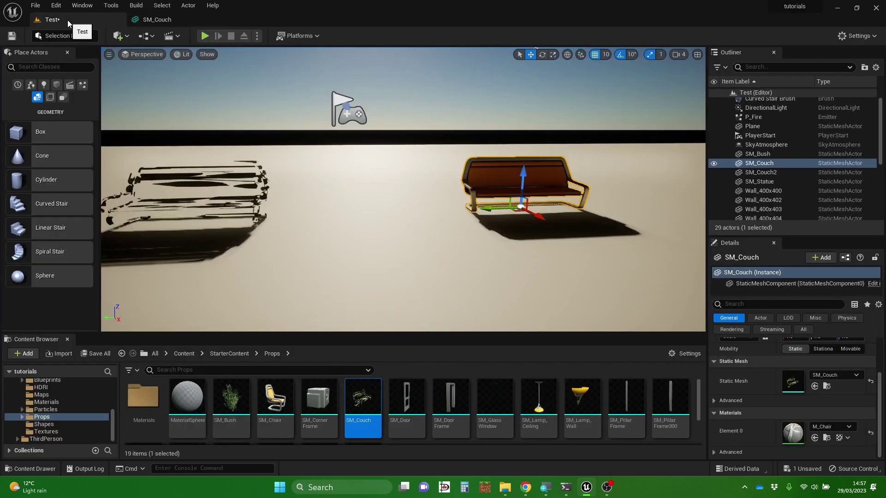
pyautogui.click(205, 36)
pyautogui.click(397, 183)
# - Run the character against the front, back and sides of the M_Chair couch to test its sphere collision, and end the play session
pyautogui.press('w')
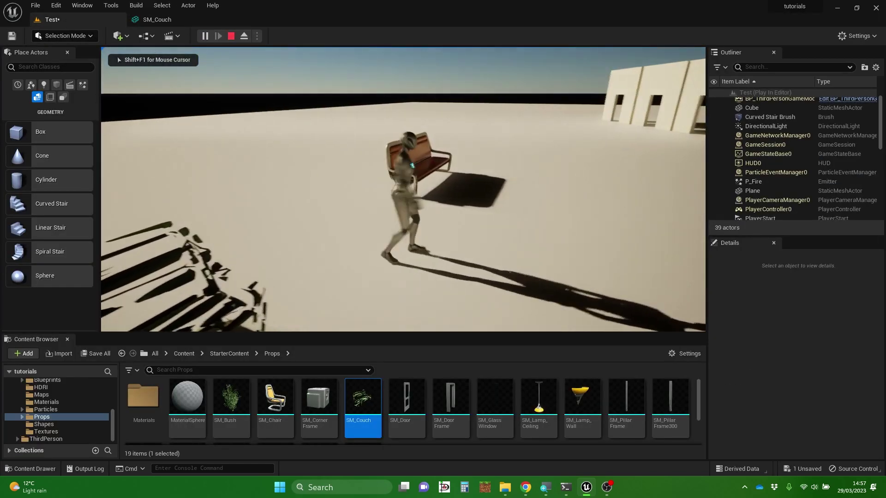
pyautogui.press('d')
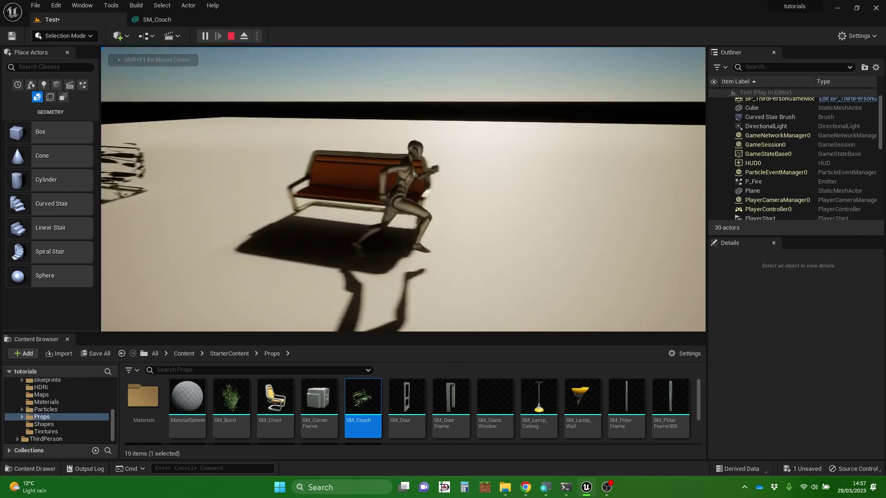
pyautogui.press('w')
pyautogui.press('w')
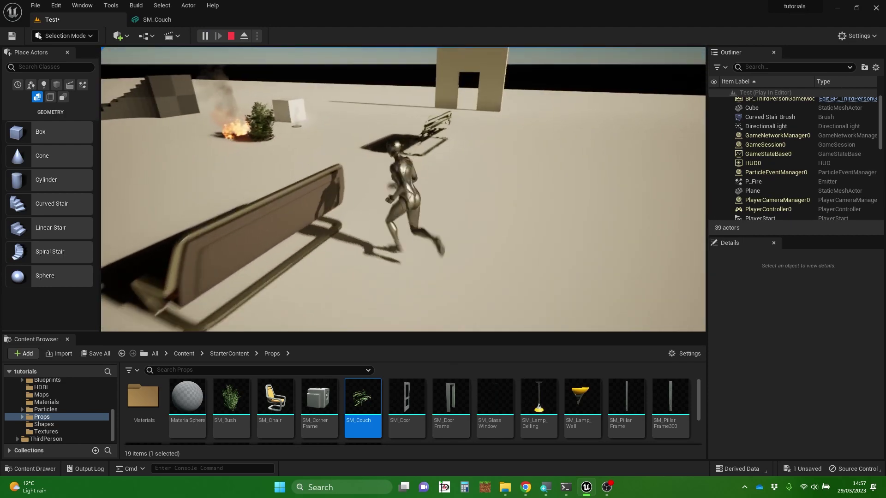
pyautogui.press('w')
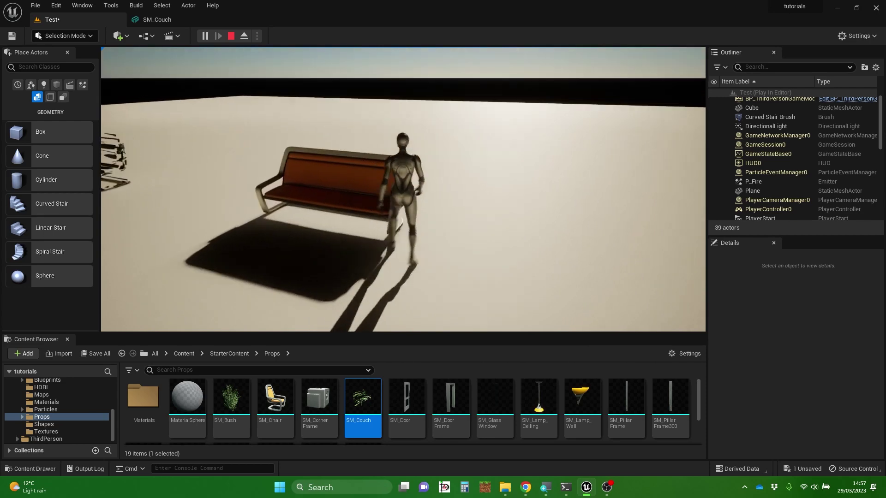
pyautogui.press('a')
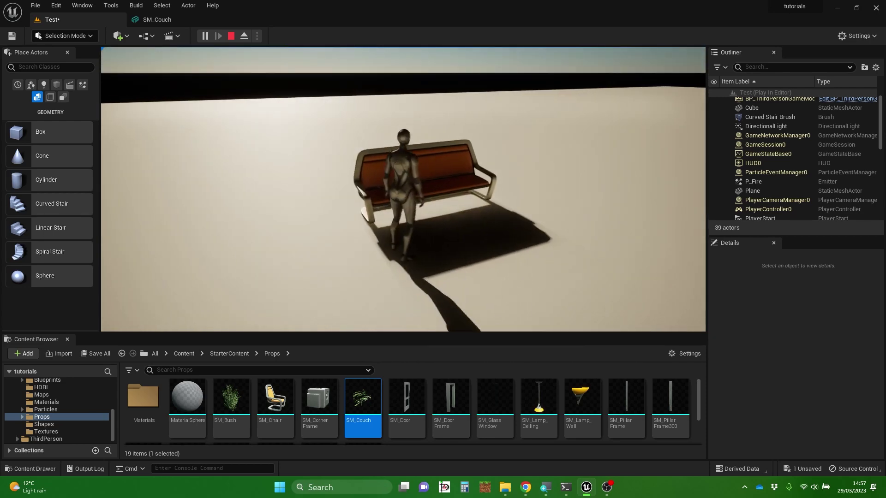
pyautogui.press('d')
pyautogui.press('d')
pyautogui.press('w')
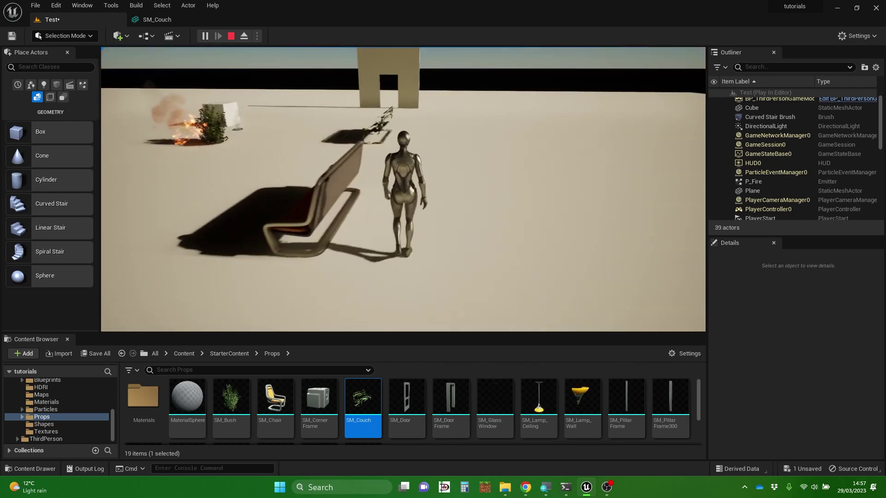
pyautogui.press('a')
pyautogui.press('w')
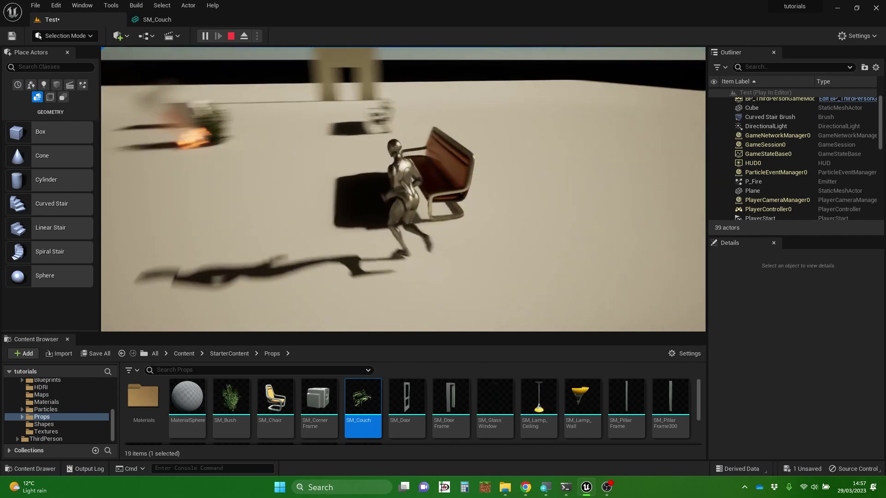
pyautogui.press('w')
pyautogui.press('s')
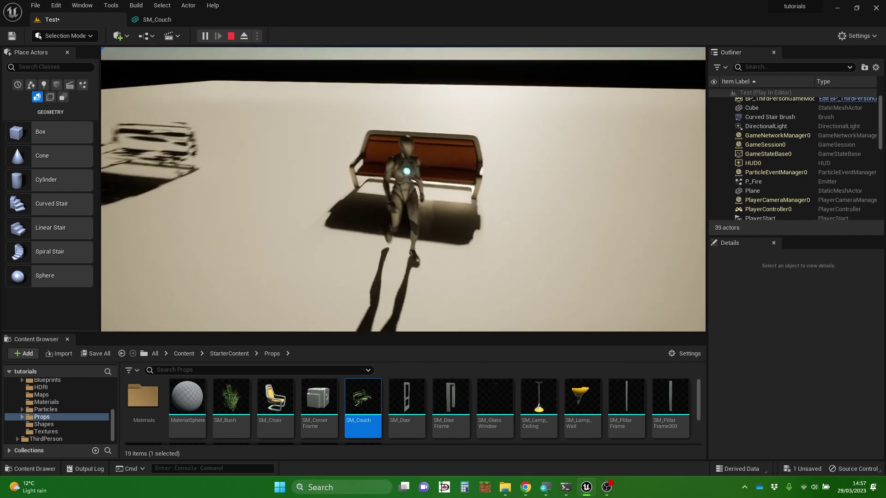
pyautogui.press('d')
pyautogui.press('d')
pyautogui.press('a')
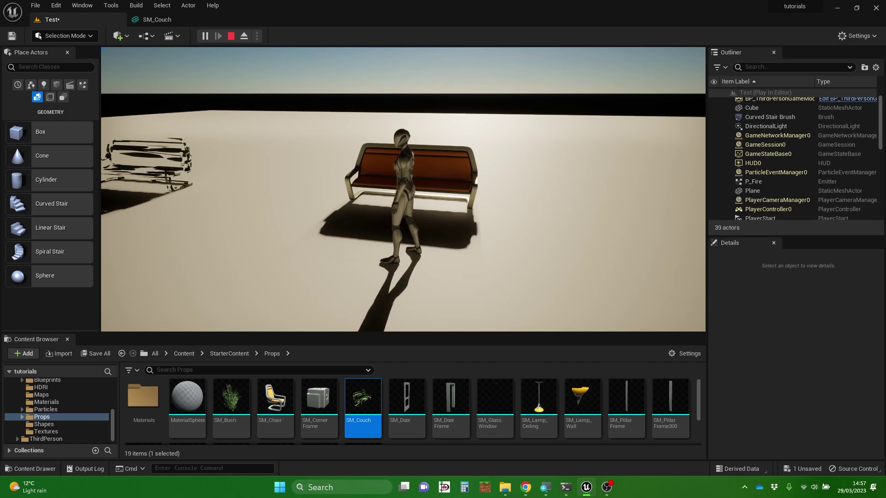
pyautogui.press('Escape')
pyautogui.press('f')
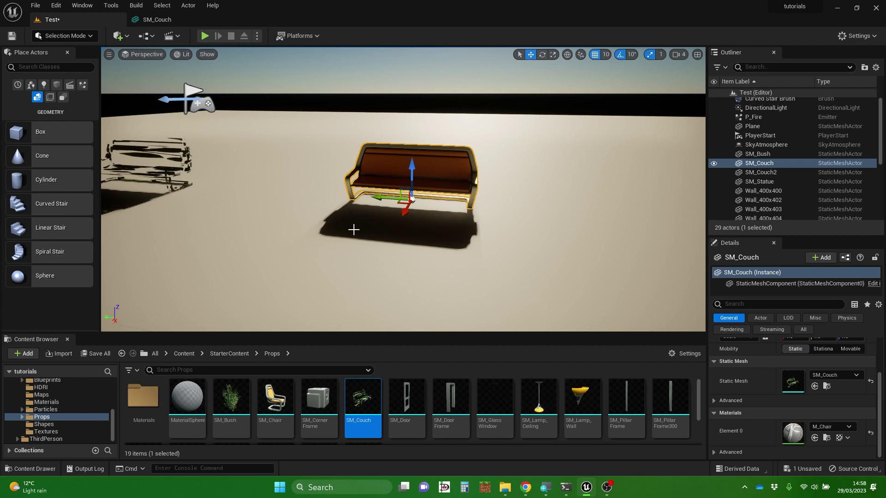
# - Replace the sphere collision of the SM_Couch asset with a capsule simplified collision and inspect its shape
pyautogui.click(152, 18)
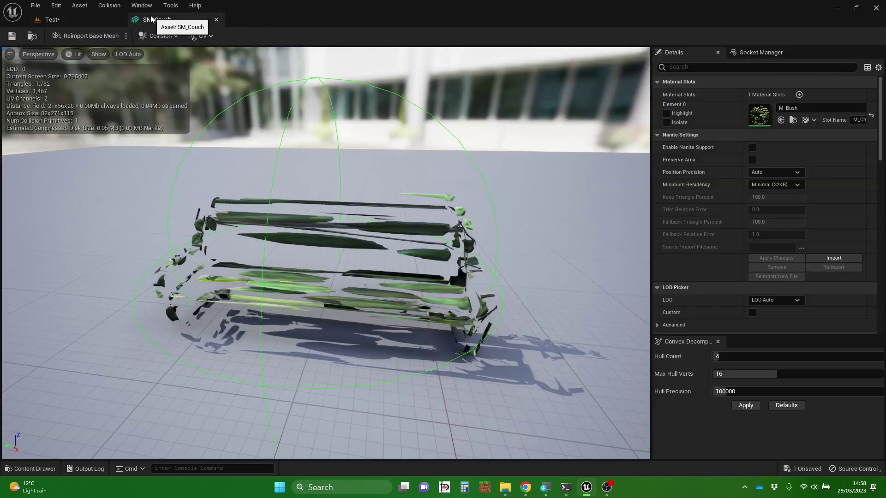
pyautogui.click(163, 37)
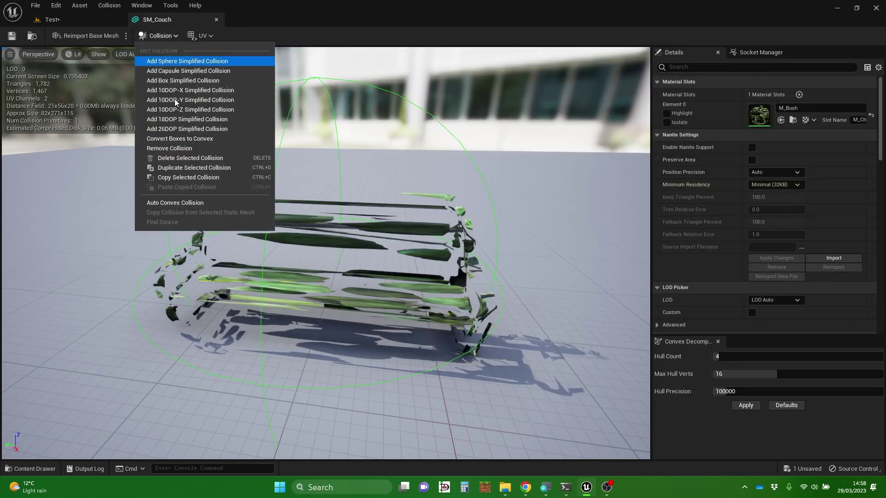
pyautogui.click(187, 151)
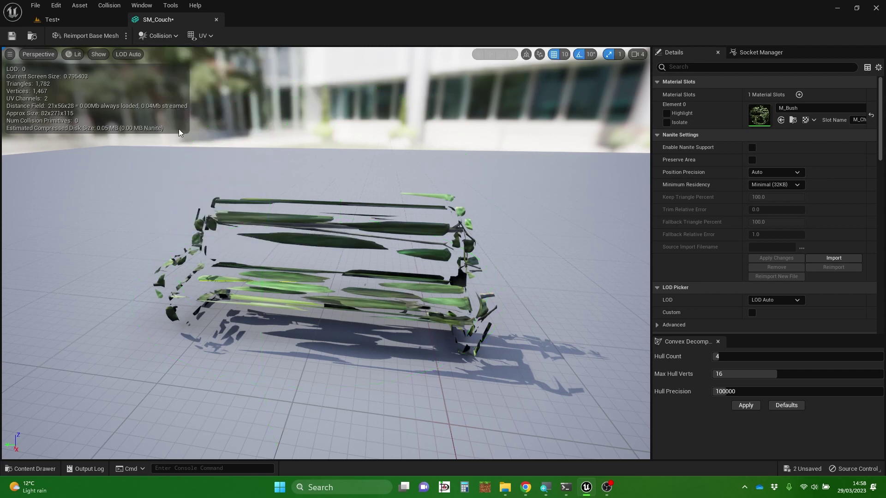
pyautogui.click(162, 35)
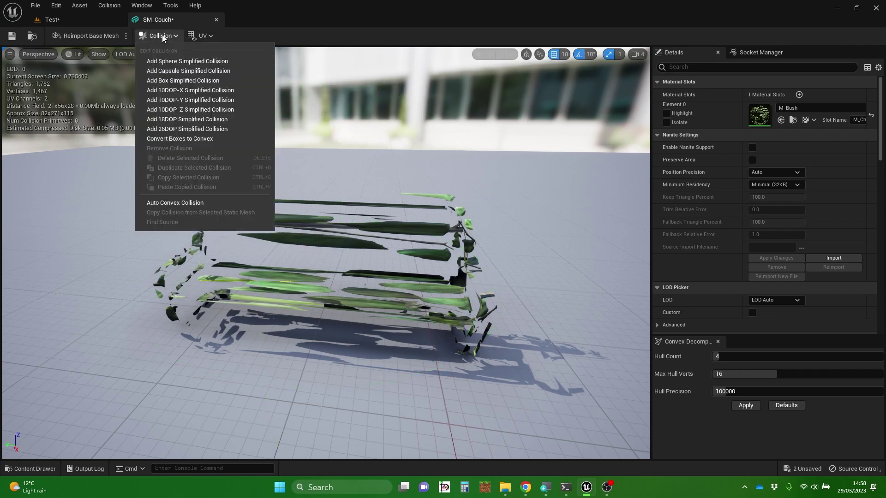
pyautogui.click(188, 69)
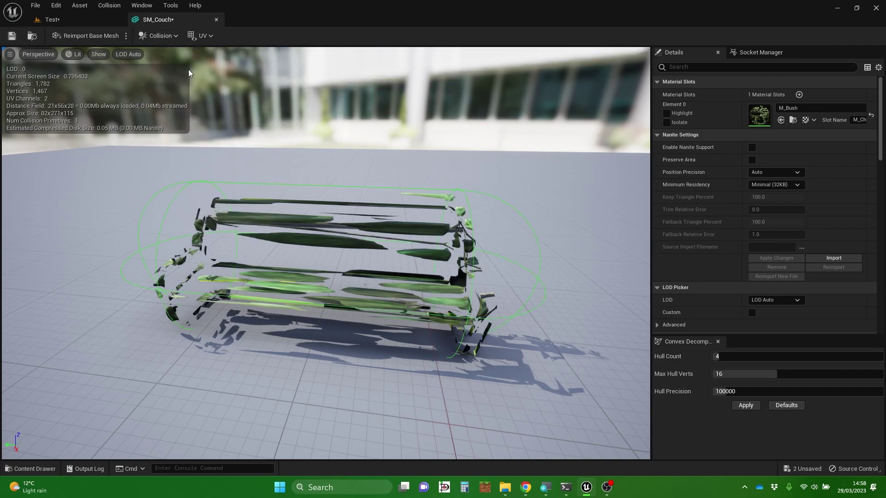
pyautogui.moveTo(223, 181); pyautogui.dragTo(185, 183)
pyautogui.moveTo(184, 184); pyautogui.dragTo(244, 184, button='right')
pyautogui.moveTo(99, 189); pyautogui.dragTo(63, 190)
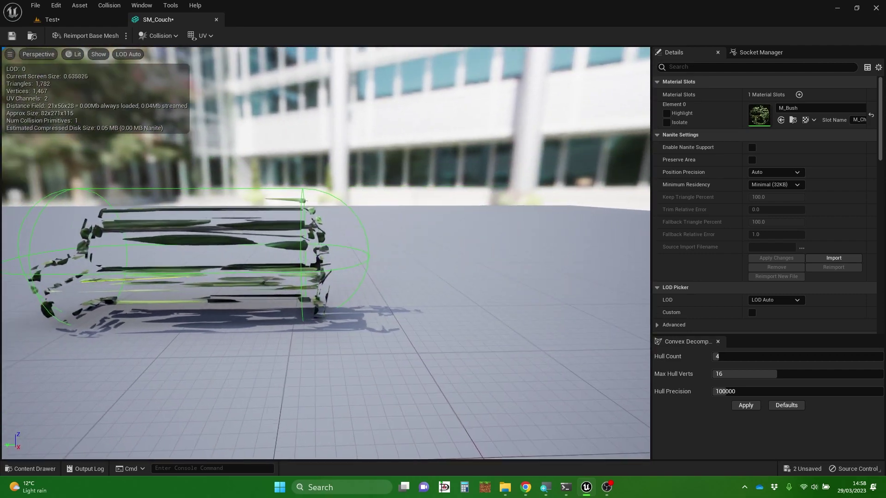
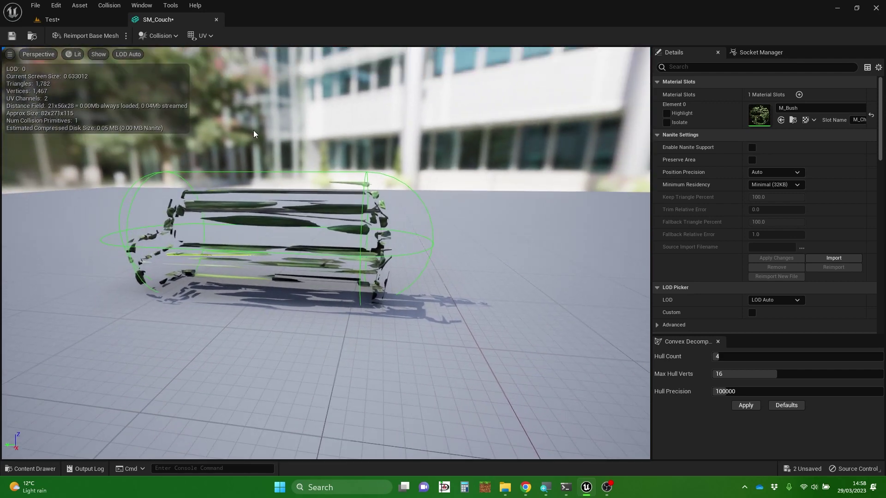
# - Save the SM_Couch asset, return to the Test level and start a play session, running the character towards the M_Chair couch
pyautogui.click(58, 20)
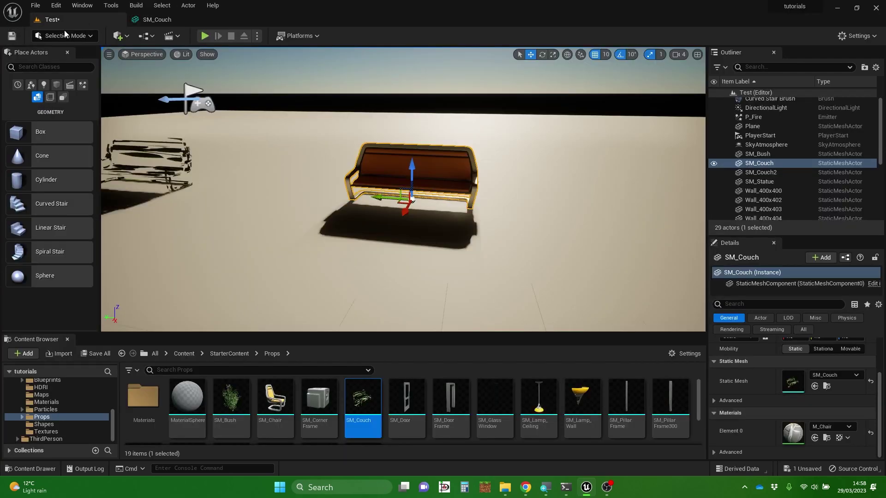
pyautogui.click(205, 36)
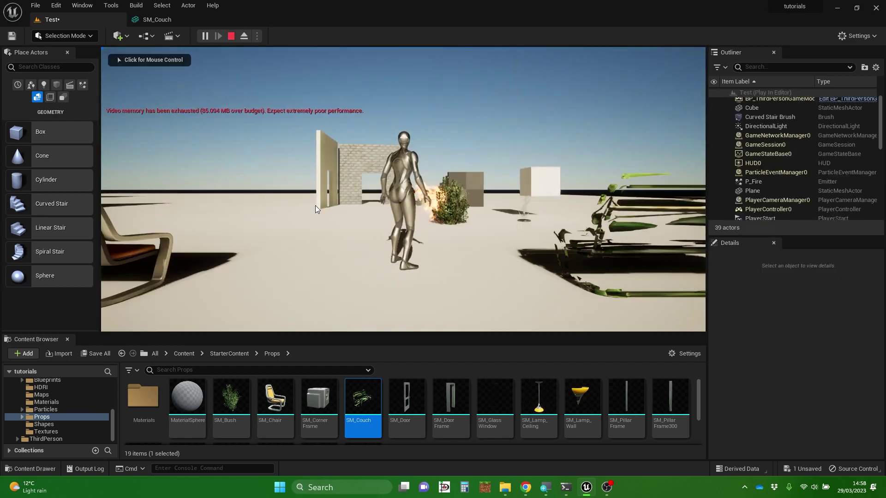
pyautogui.press('w')
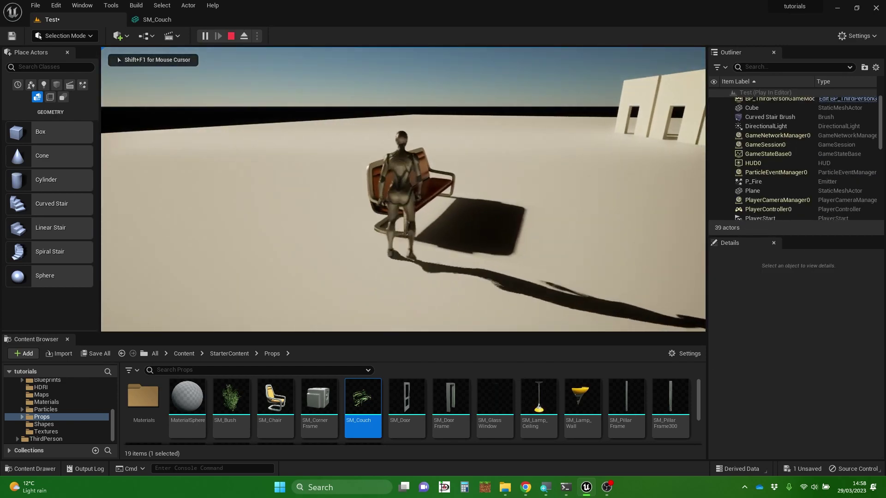
# - Jump the character on and around the M_Chair couch to test its capsule collision, and end the play session
pyautogui.press('space')
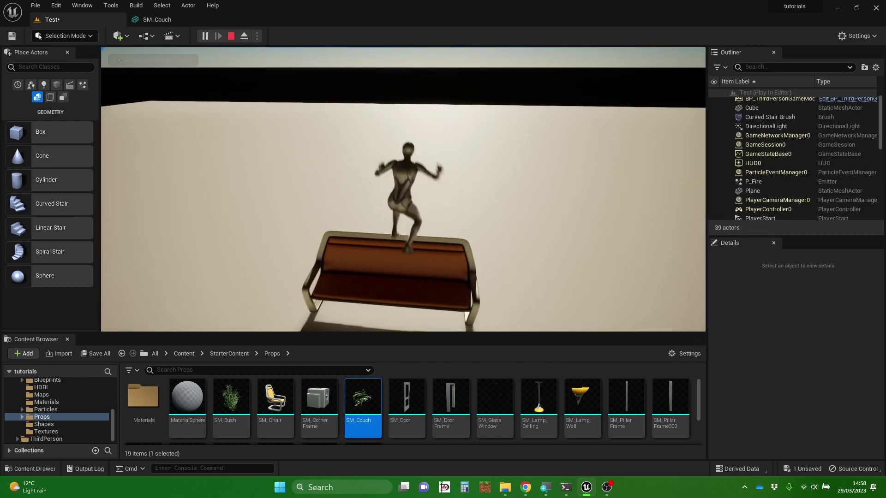
pyautogui.press('s')
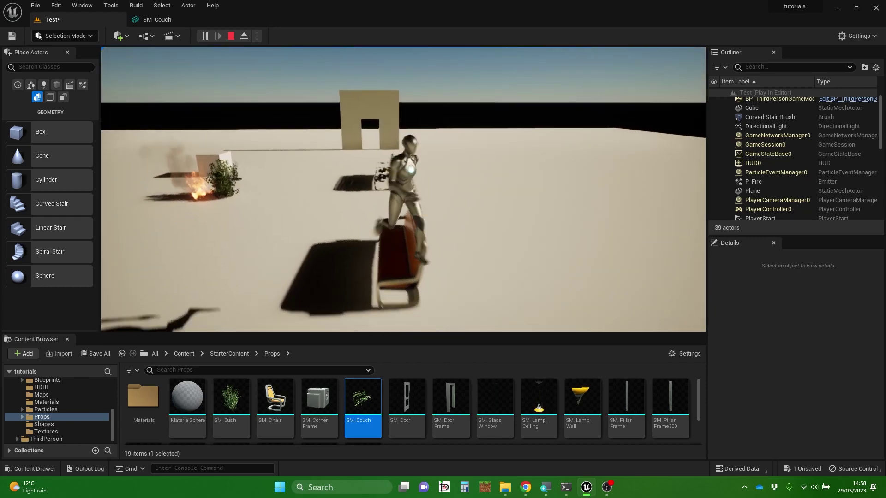
pyautogui.press('w')
pyautogui.press('space')
pyautogui.press('w')
pyautogui.press('space')
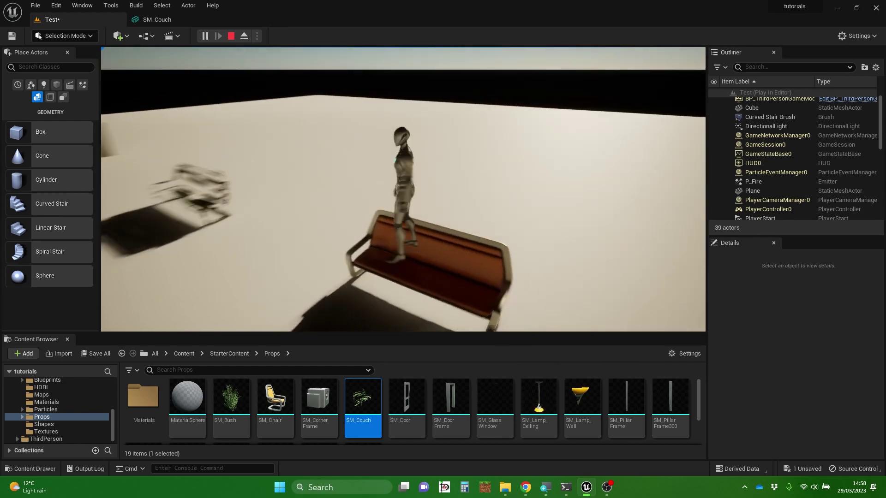
pyautogui.press('s')
pyautogui.press('w')
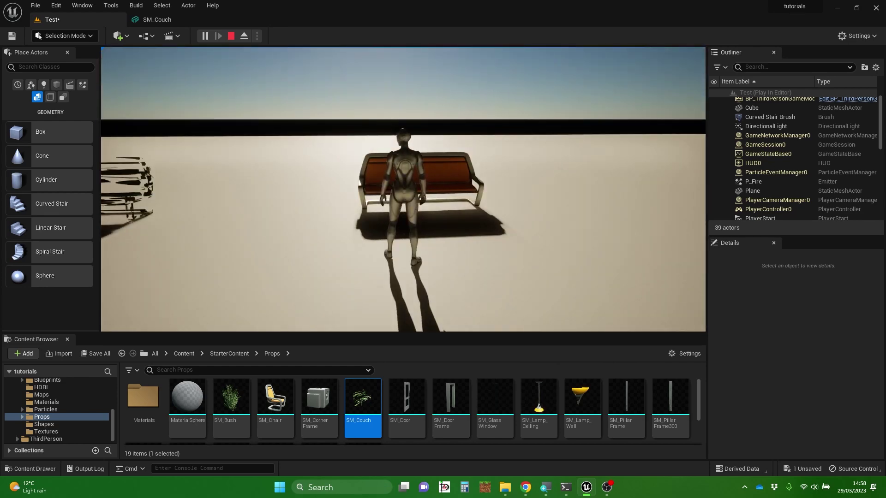
pyautogui.press('Escape')
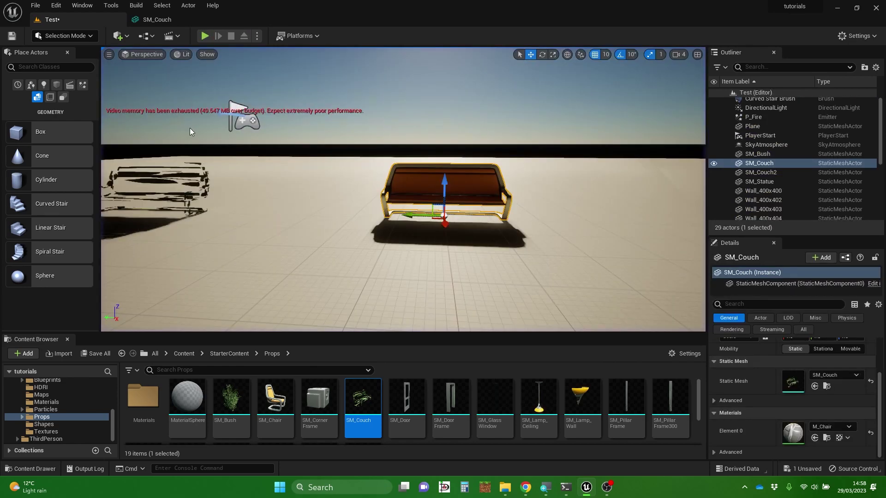
# - Replace the capsule collision of the SM_Couch asset with a box simplified collision and inspect its shape
pyautogui.click(169, 20)
pyautogui.click(112, 6)
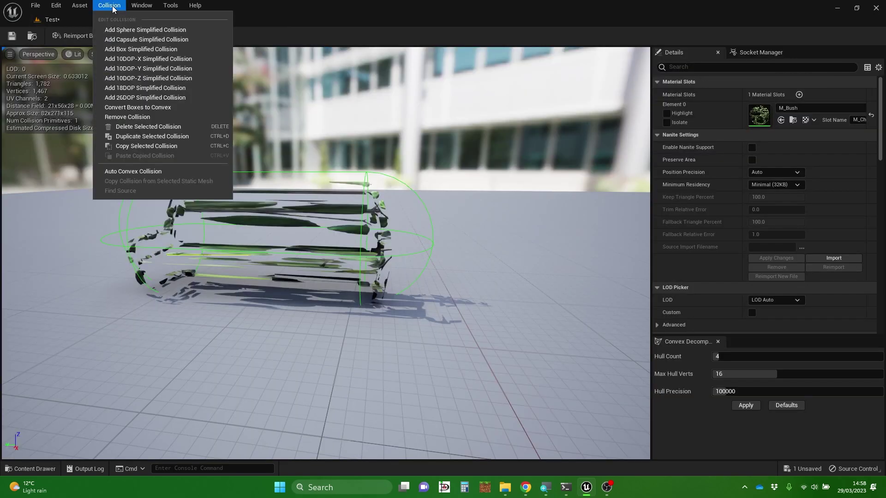
pyautogui.click(162, 120)
pyautogui.click(119, 7)
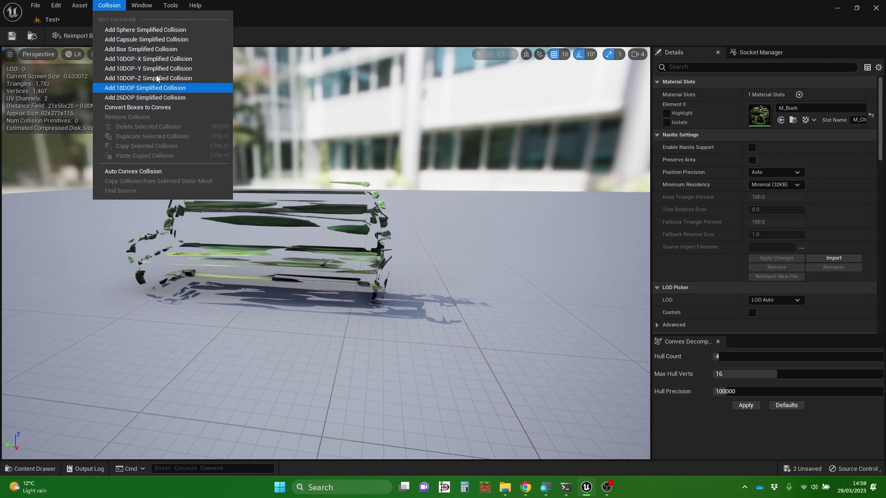
pyautogui.click(155, 49)
pyautogui.moveTo(326, 253); pyautogui.dragTo(245, 256, button='right')
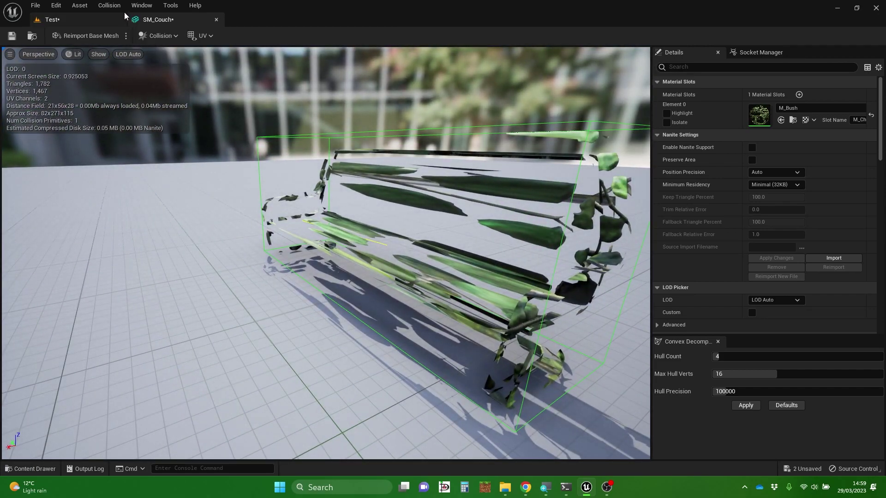
# - Replace the box with auto convex collision using hull count 4, max hull verts 16 and hull precision 100000, and save the SM_Couch asset
pyautogui.click(161, 37)
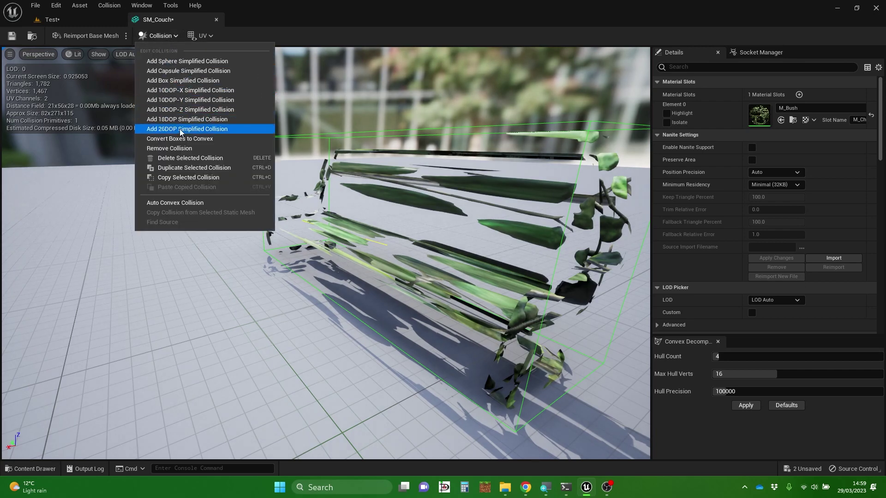
pyautogui.click(190, 147)
pyautogui.click(168, 36)
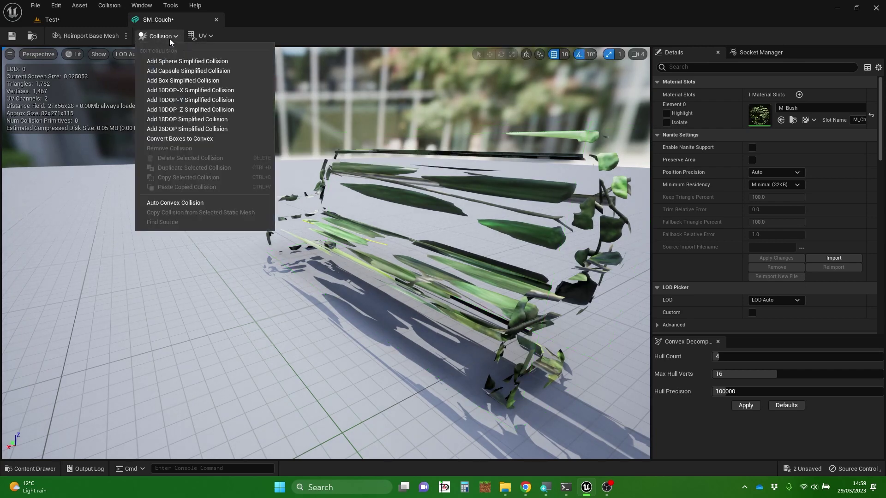
pyautogui.click(192, 202)
pyautogui.moveTo(326, 253)
pyautogui.mouseDown(button='right')
pyautogui.moveTo(300, 265)
pyautogui.moveTo(212, 242)
pyautogui.moveTo(378, 252)
pyautogui.moveTo(314, 253)
pyautogui.moveTo(355, 240)
pyautogui.moveTo(307, 244)
pyautogui.moveTo(352, 243)
pyautogui.moveTo(313, 244)
pyautogui.moveTo(318, 254)
pyautogui.moveTo(332, 249)
pyautogui.moveTo(289, 247)
pyautogui.moveTo(322, 250)
pyautogui.mouseUp(button='right')
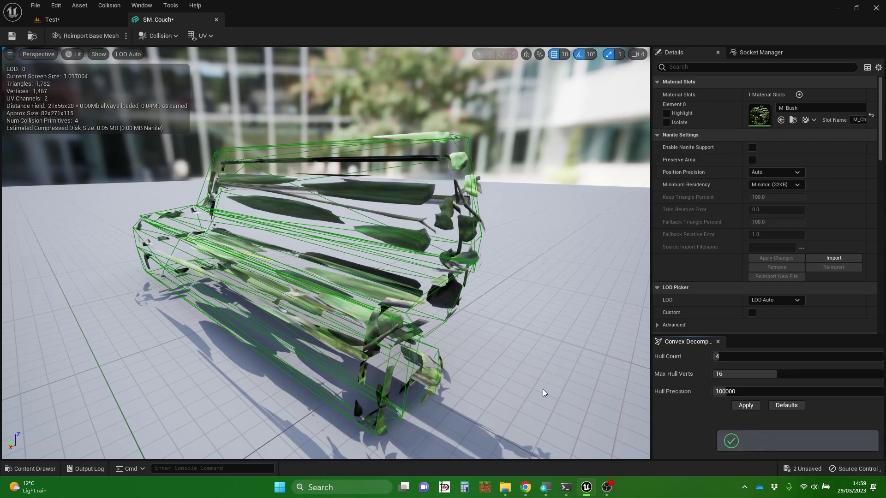
pyautogui.moveTo(504, 333); pyautogui.dragTo(560, 316, button='right')
pyautogui.moveTo(494, 282); pyautogui.dragTo(501, 279)
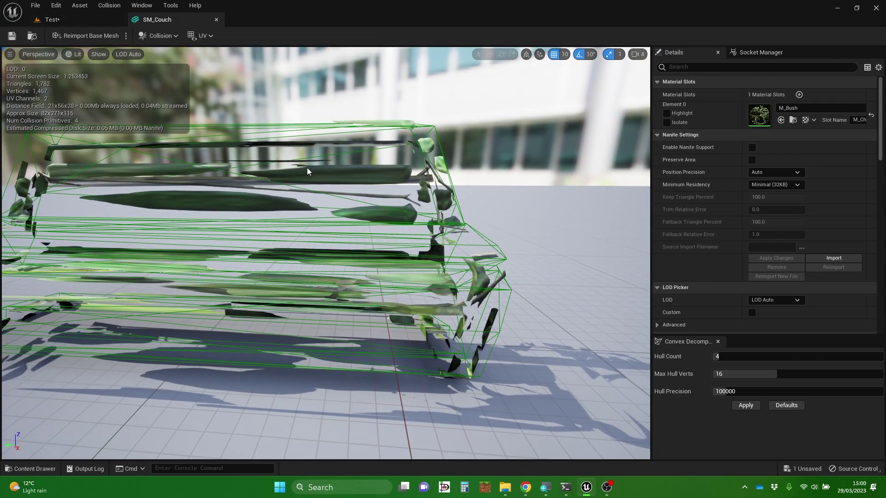
# - Return to the Test level, bring both couches into view and start a play session
pyautogui.hotkey('alt', 'Tab')
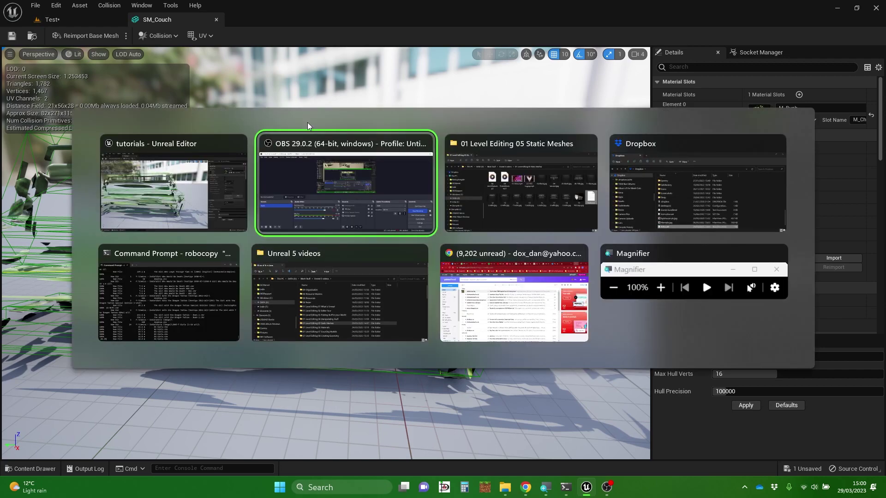
pyautogui.press('Escape')
pyautogui.click(84, 19)
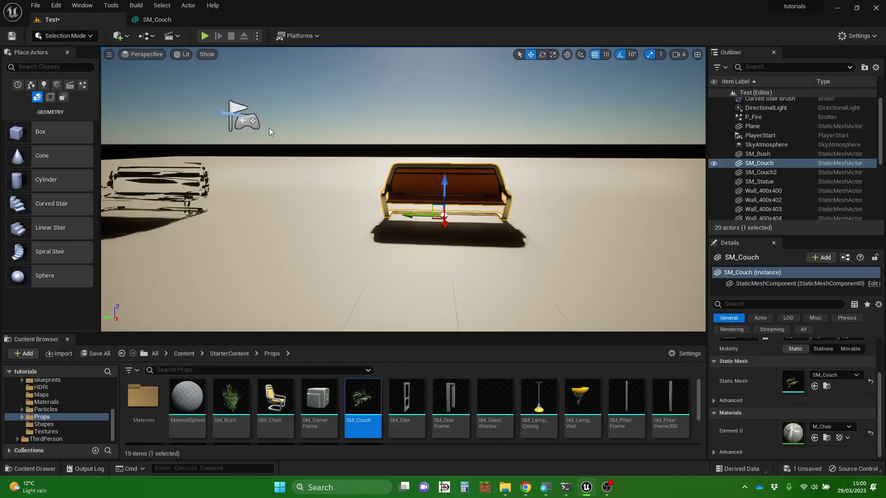
pyautogui.moveTo(204, 72); pyautogui.dragTo(198, 67, button='right')
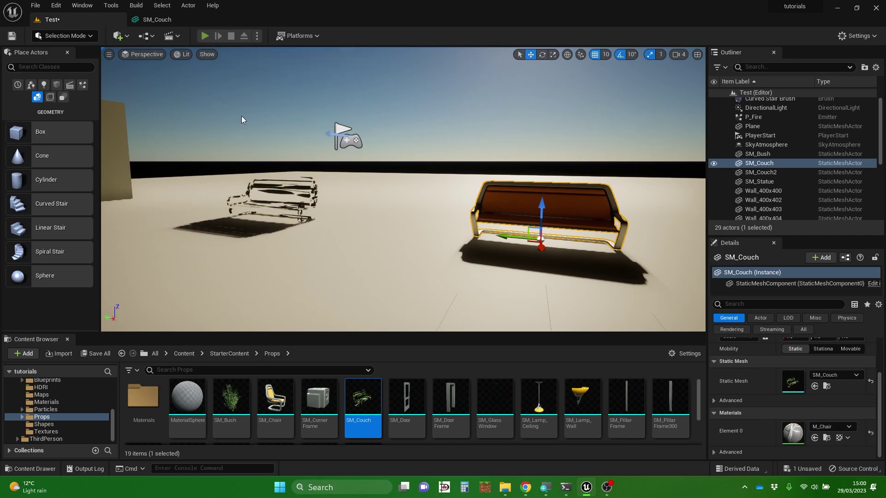
pyautogui.hotkey('alt', 'p')
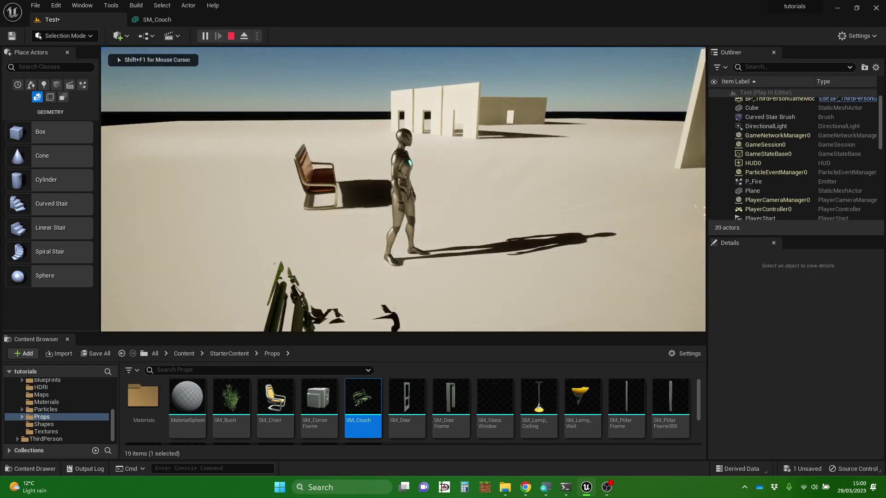
# - Jump the character onto the M_Chair couch and walk along its seat to both ends to test the convex collision
pyautogui.press('w')
pyautogui.press('space')
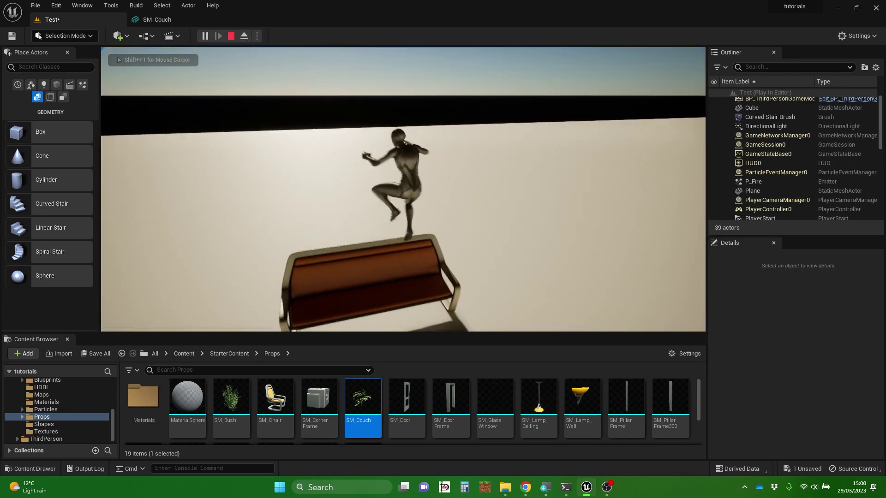
pyautogui.press('w')
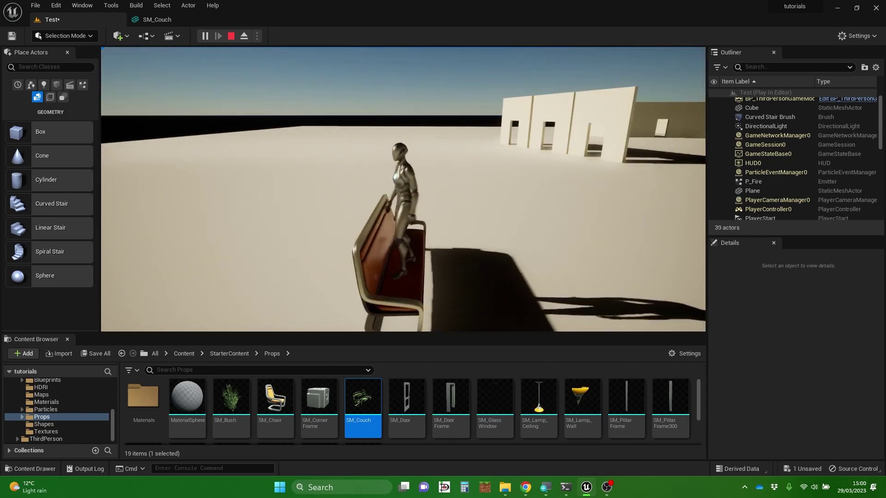
pyautogui.press('s')
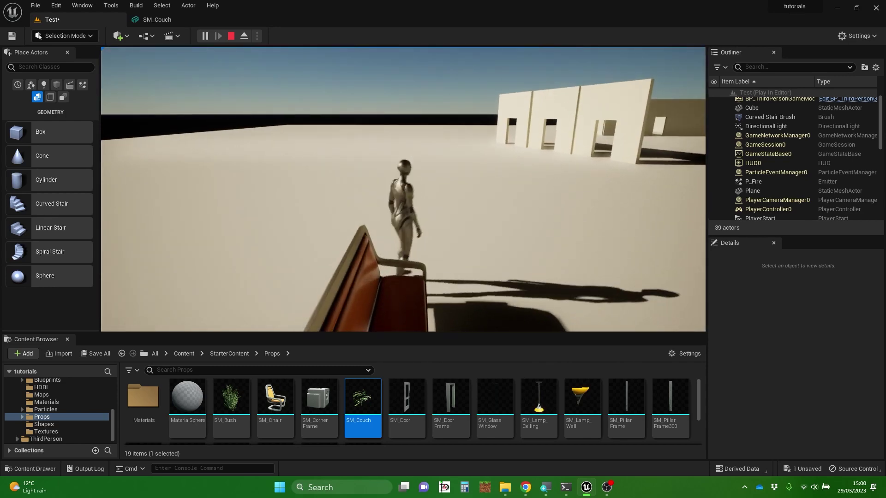
pyautogui.press('w')
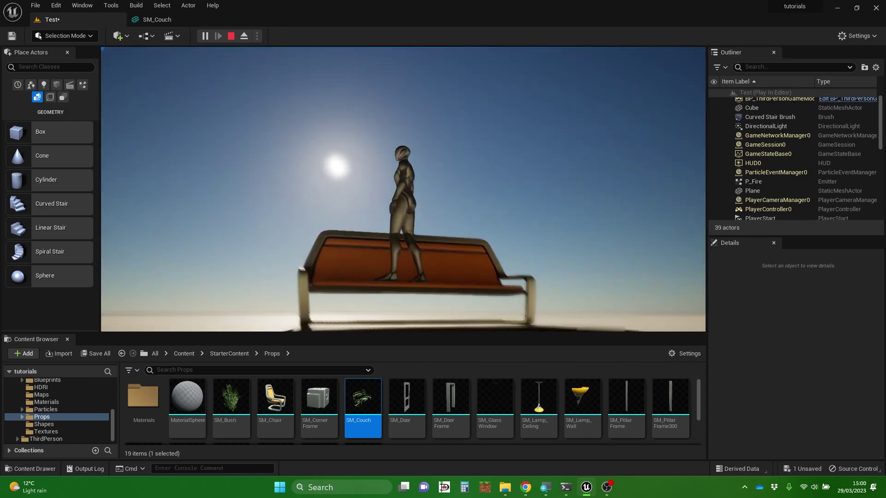
pyautogui.press('w')
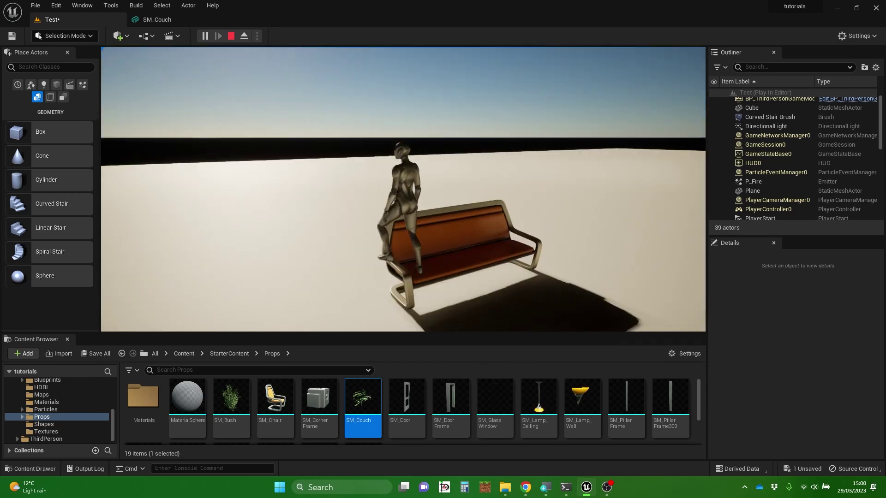
pyautogui.press('w')
pyautogui.press('d')
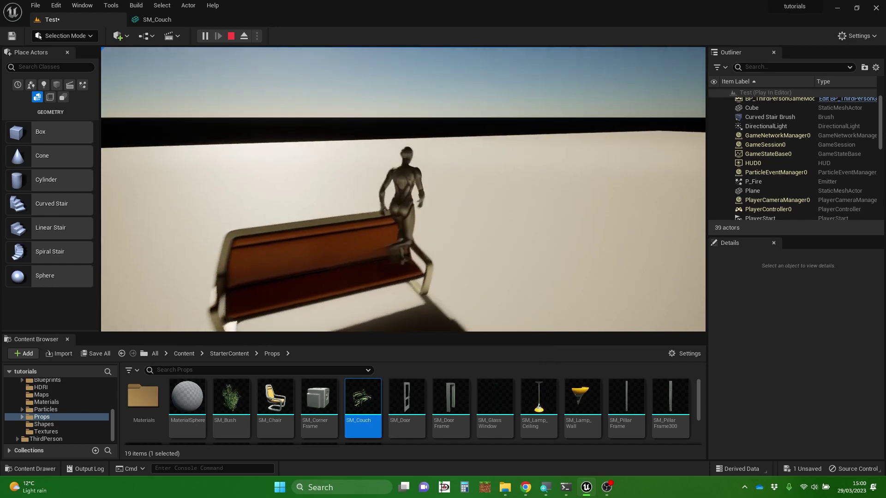
pyautogui.press('w')
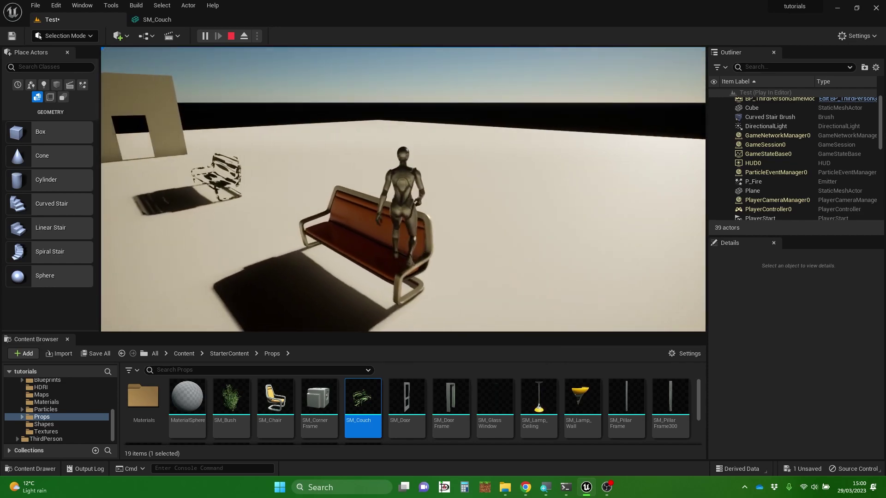
# - Jump the character from the couch seat onto the top of the backrest and move back down to the seat
pyautogui.press('a')
pyautogui.press('space')
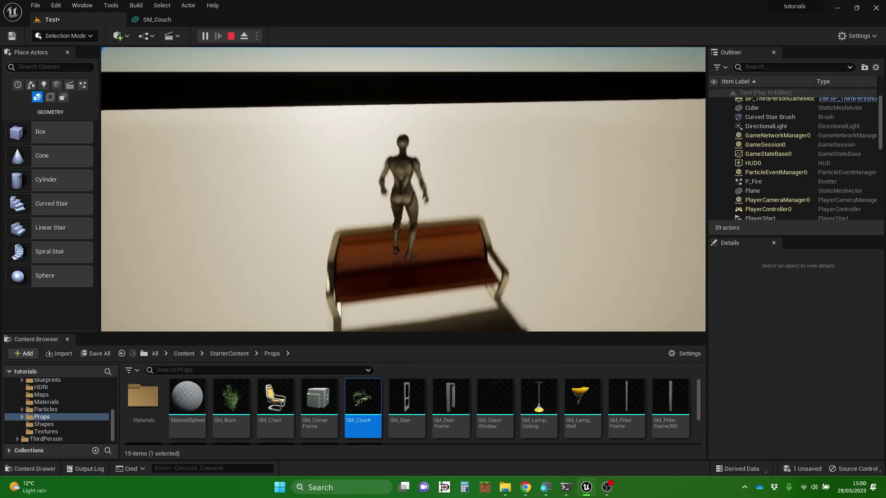
pyautogui.press('space')
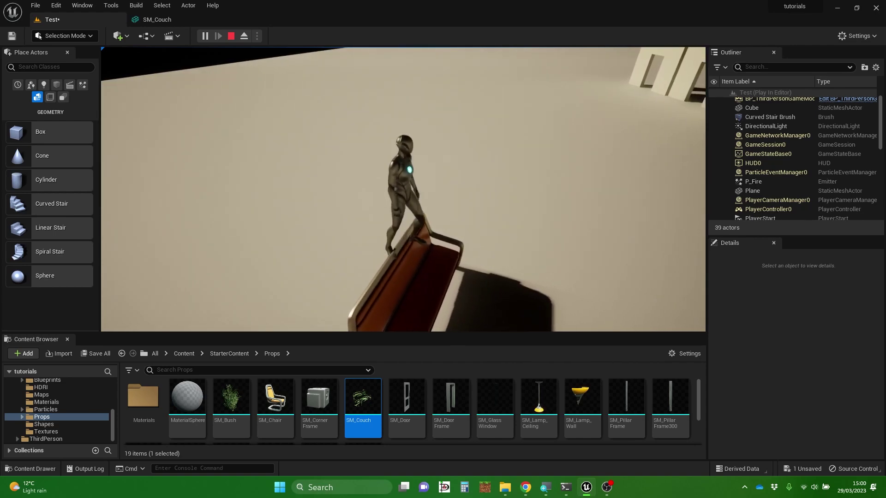
pyautogui.press('w')
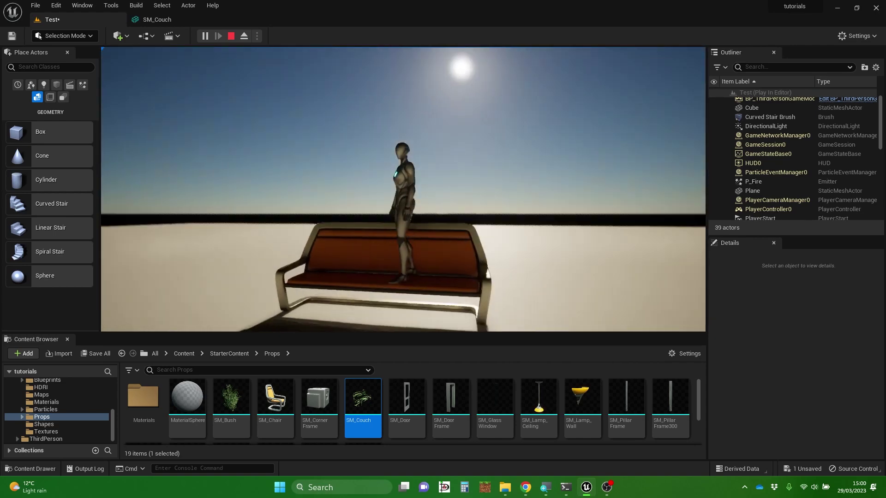
# - Move the character back and forth along the M_Chair couch's seat, including a jump, to test the convex collision at both ends
pyautogui.press('s')
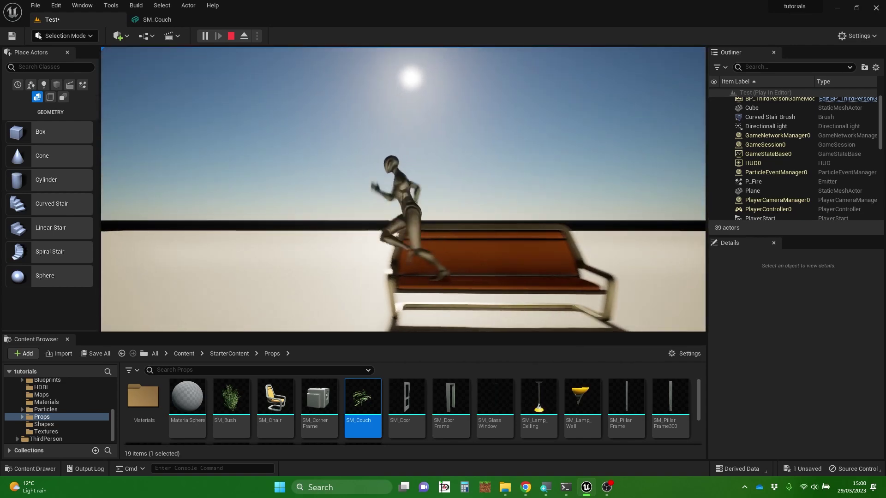
pyautogui.press('s')
pyautogui.press('space')
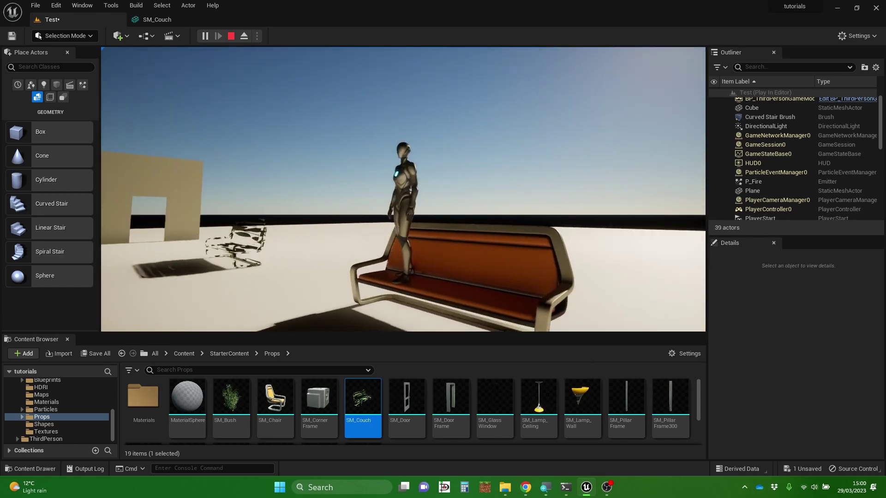
pyautogui.press('w')
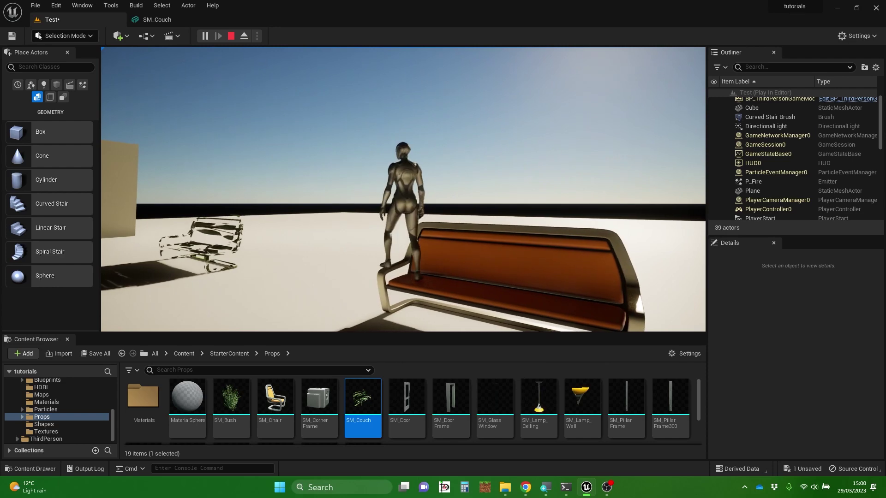
pyautogui.press('d')
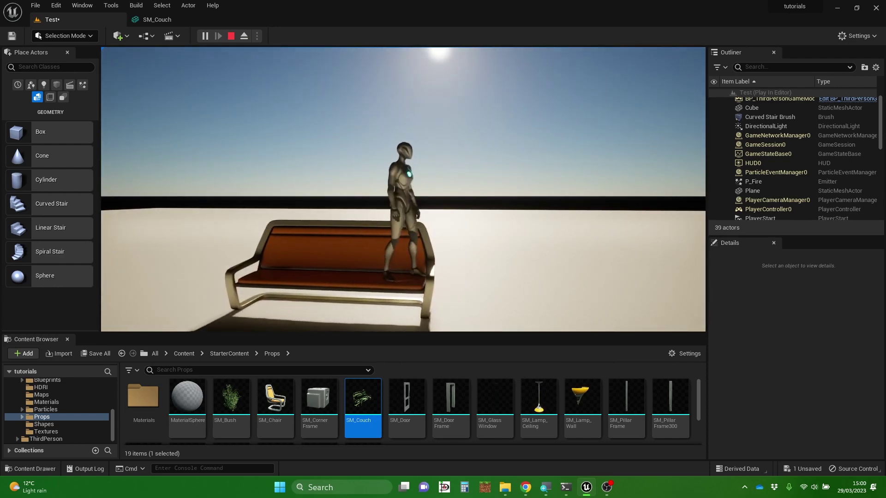
pyautogui.press('a')
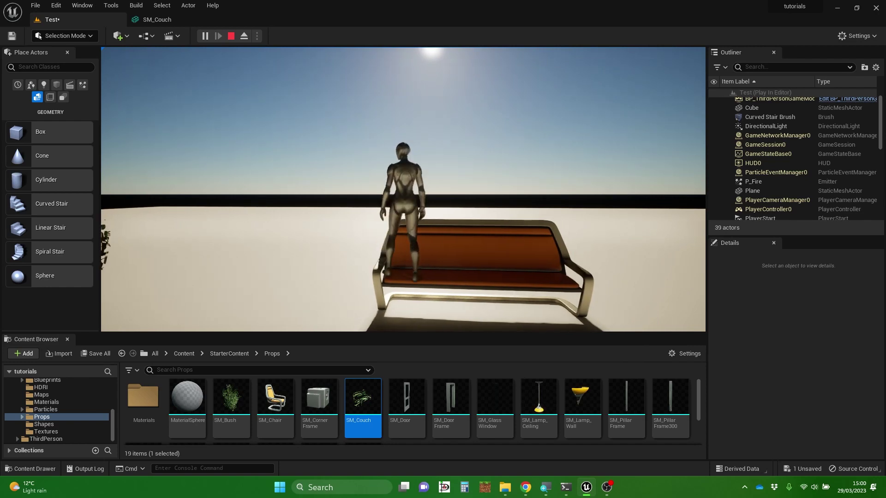
pyautogui.press('d')
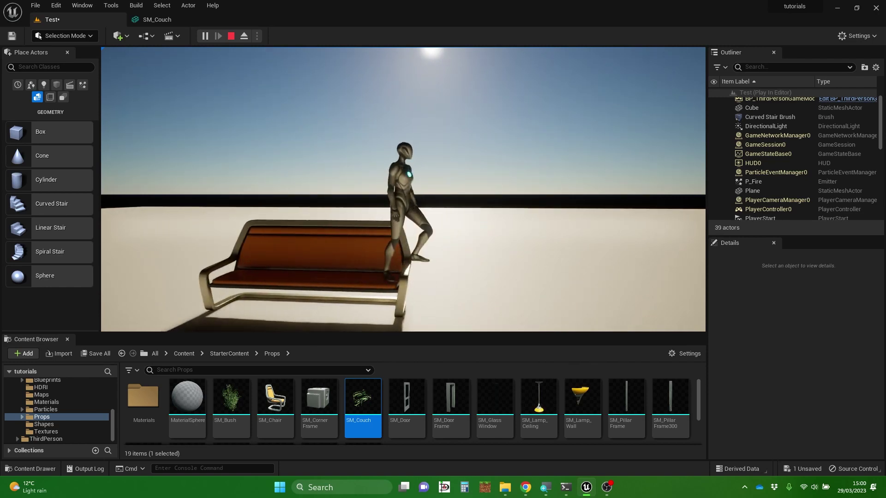
pyautogui.press('a')
pyautogui.press('d')
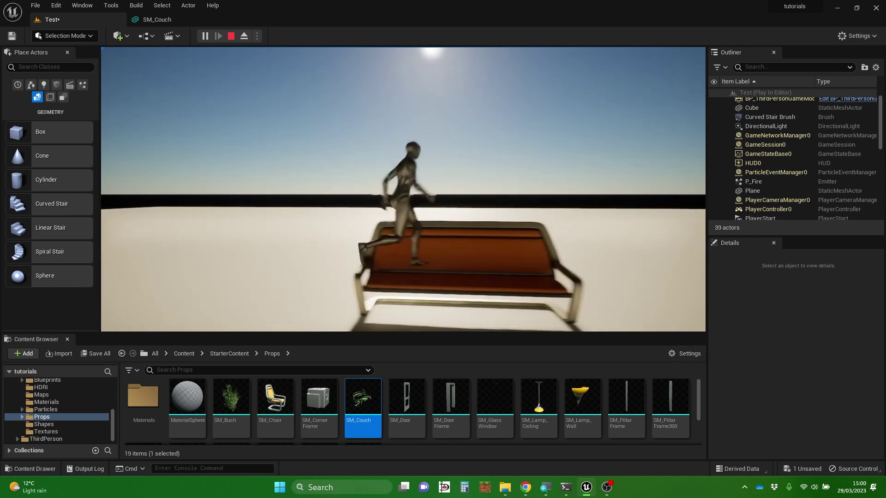
# - Step the character off the couch, jump in front of it and end the play session
pyautogui.press('s')
pyautogui.press('w')
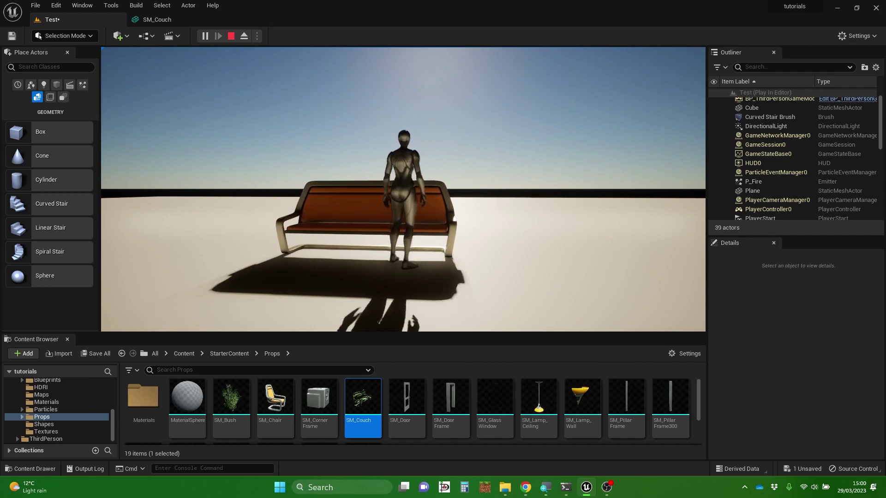
pyautogui.press('space')
pyautogui.press('s')
pyautogui.press('Escape')
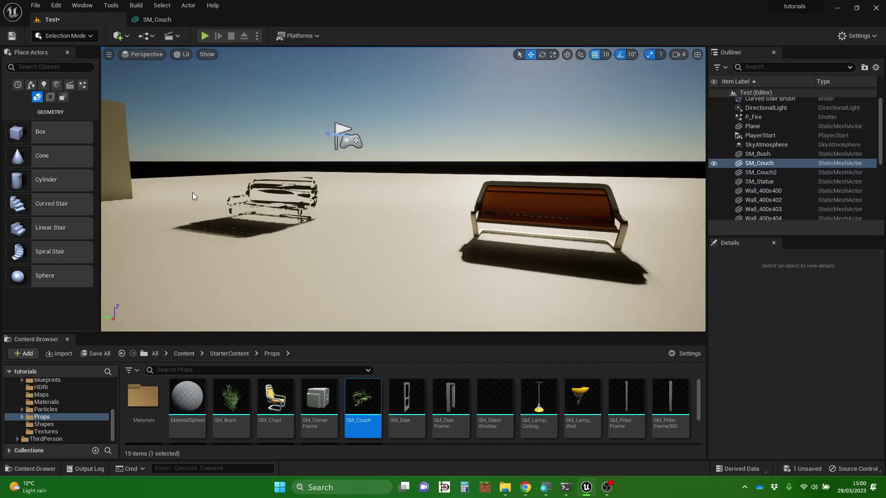
# - Enable Simulate Physics on the SM_Couch actor with the M_Chair material and start a play session
pyautogui.press('f')
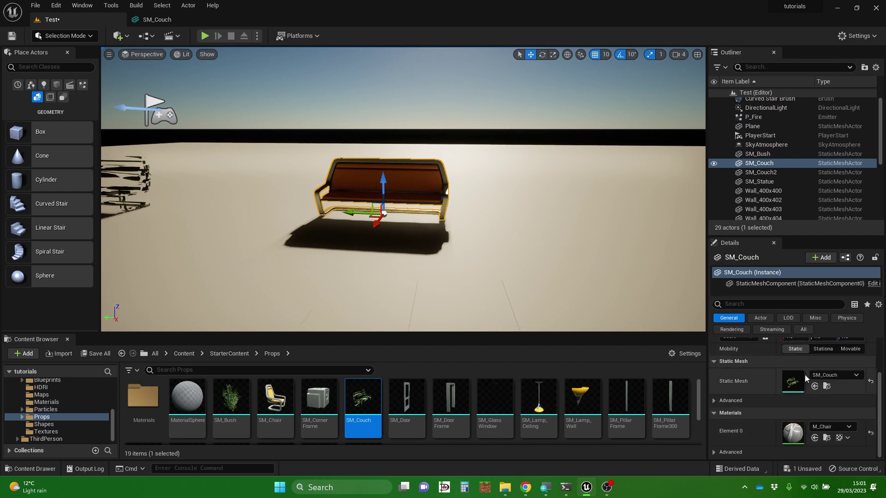
pyautogui.scroll(2, 804, 375)
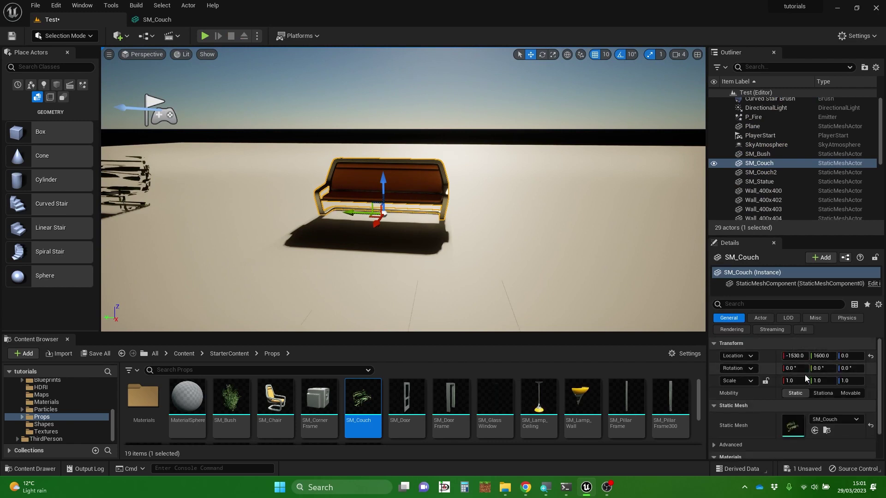
pyautogui.click(844, 319)
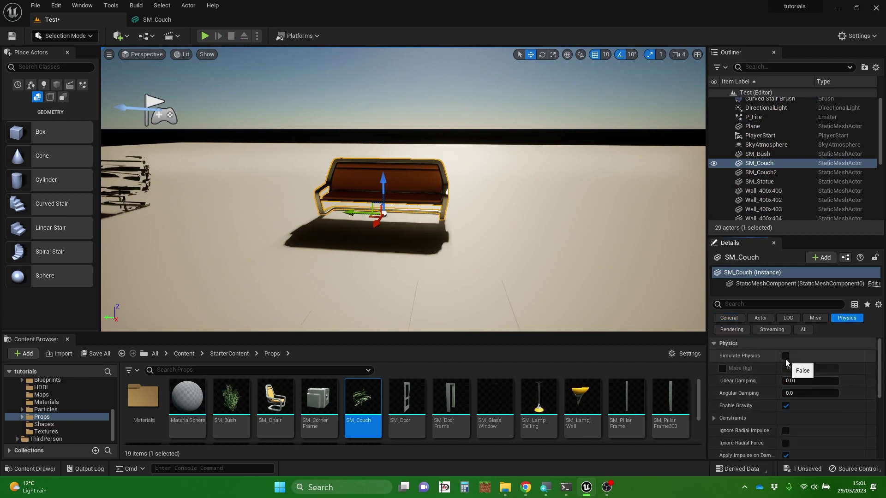
pyautogui.click(789, 357)
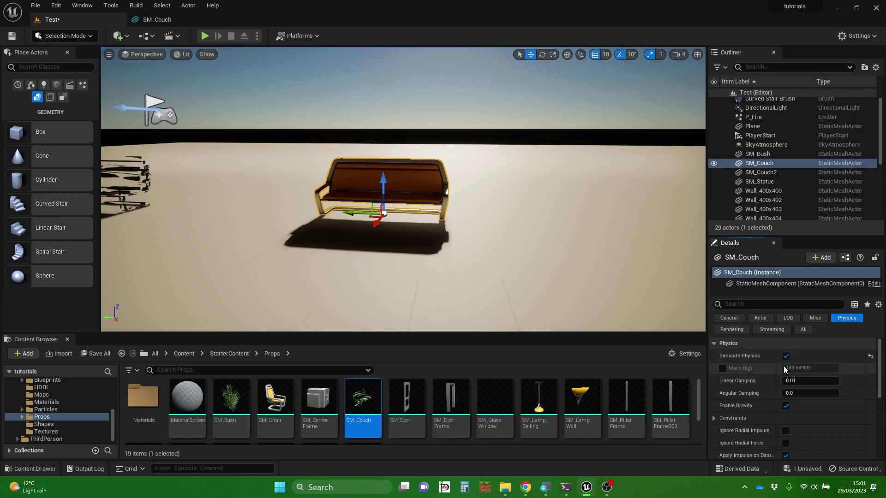
pyautogui.click(204, 36)
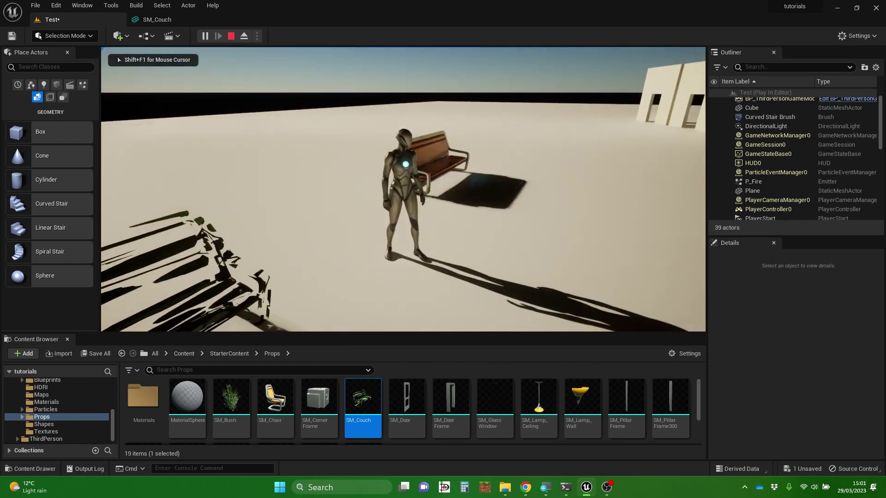
# - Run the character to the physics-enabled couch and jump repeatedly on it to tip it over
pyautogui.press('d')
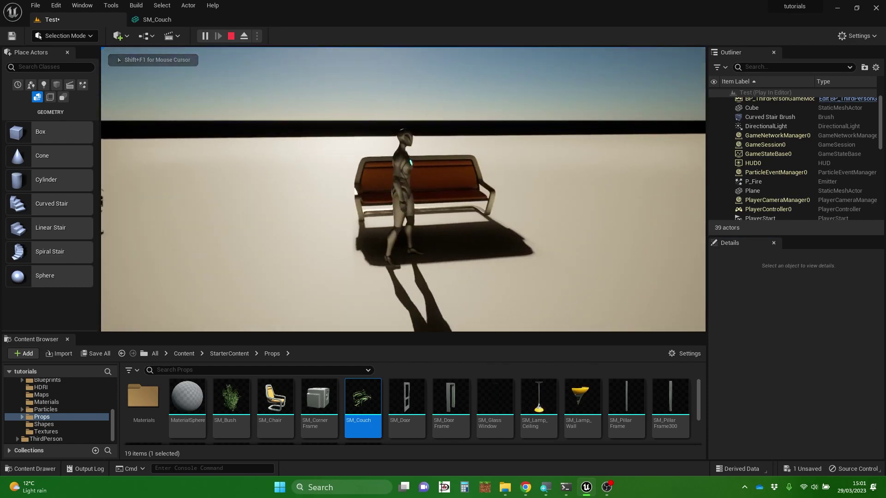
pyautogui.press('w')
pyautogui.press('space')
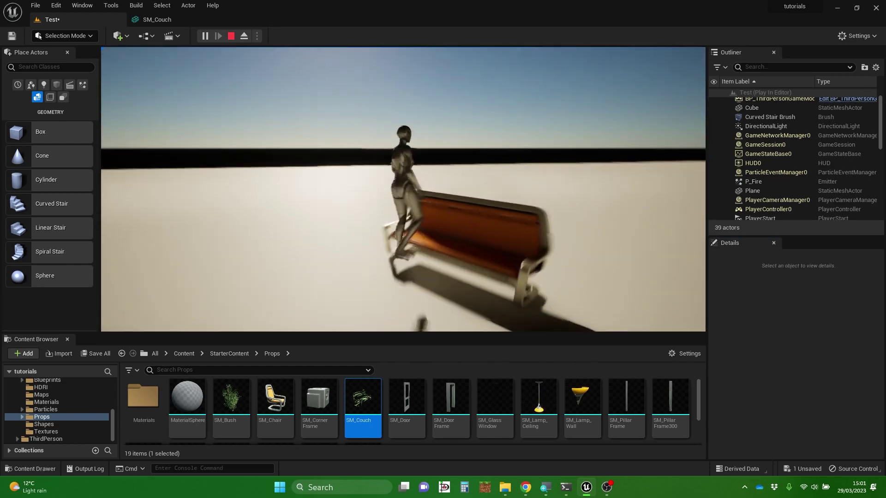
pyautogui.press('space')
pyautogui.press('space')
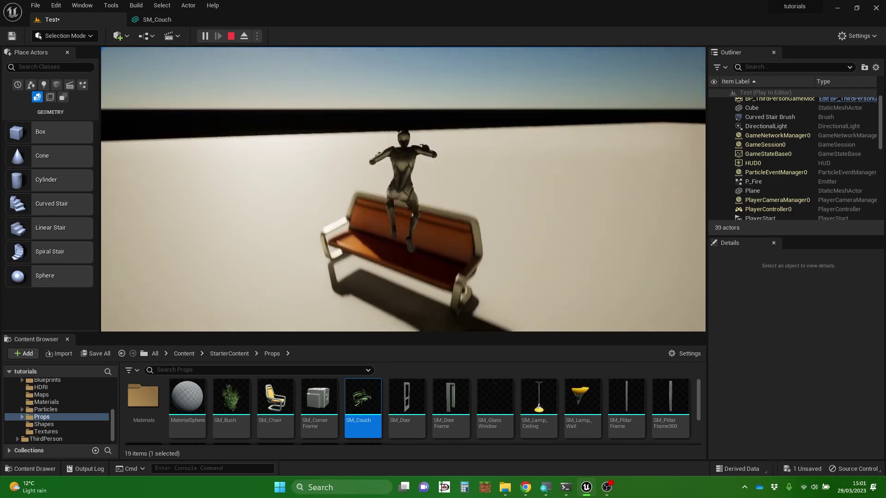
pyautogui.press('space')
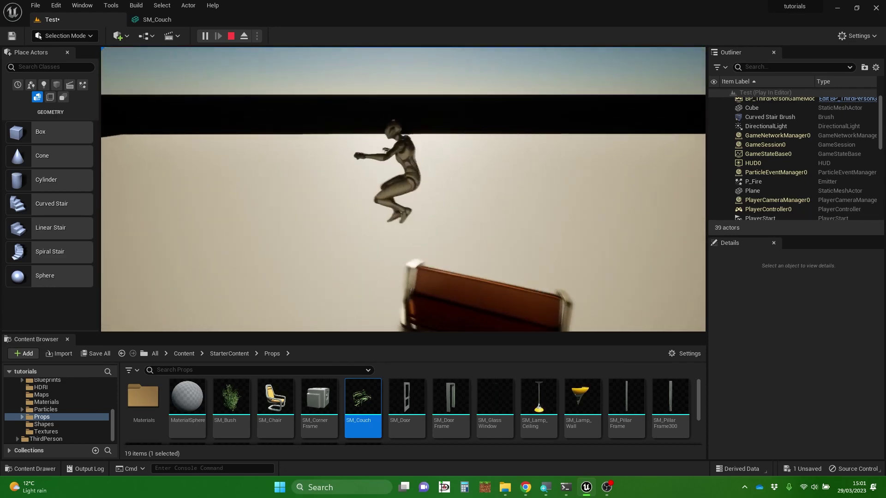
pyautogui.press('space')
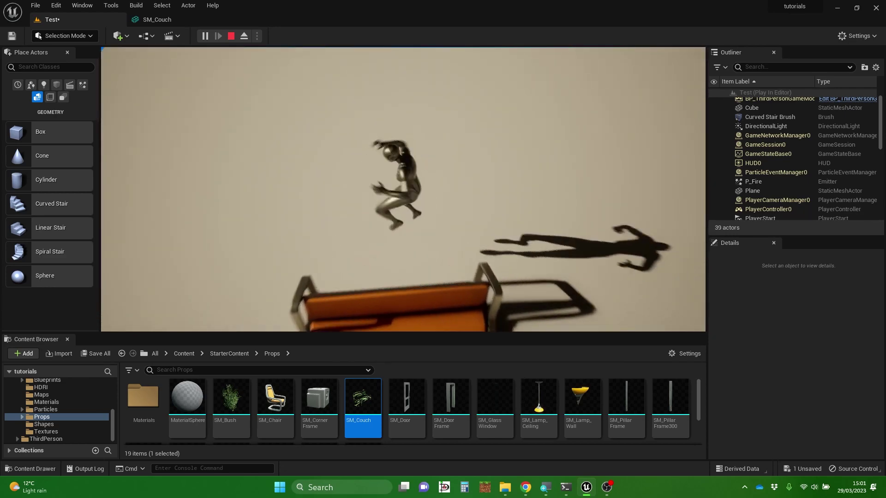
# - Run and jump the character on and around the tipped couch to tumble it across the floor
pyautogui.press('space')
pyautogui.press('w')
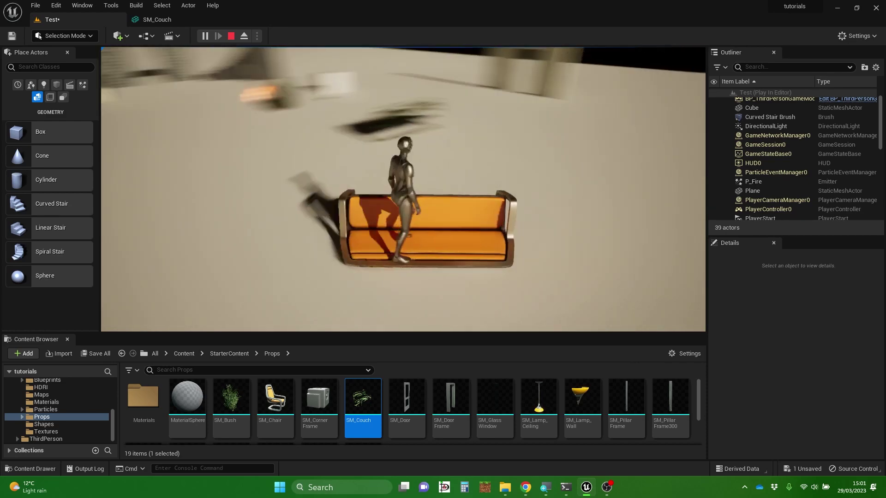
pyautogui.press('space')
pyautogui.press('w')
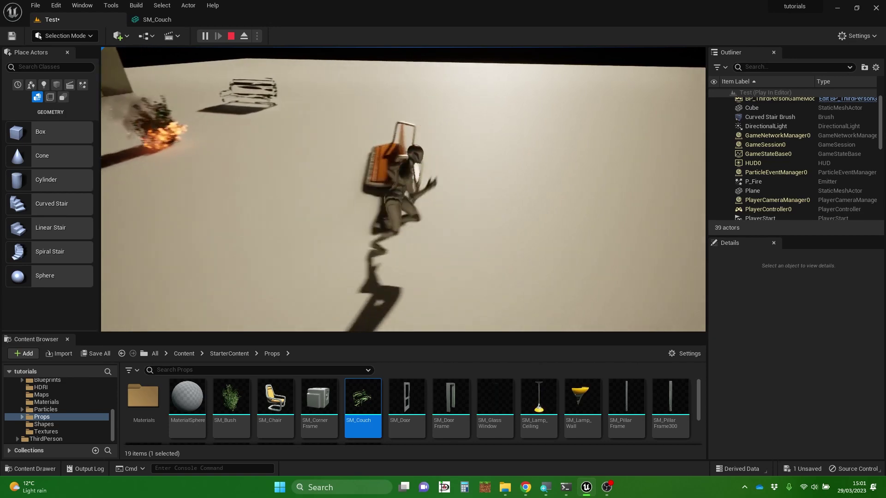
pyautogui.press('space')
pyautogui.press('space')
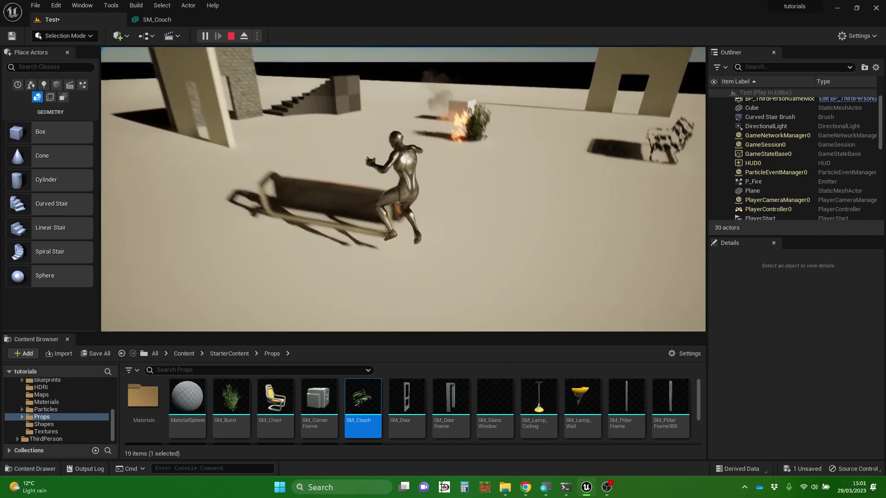
pyautogui.press('w')
pyautogui.press('w')
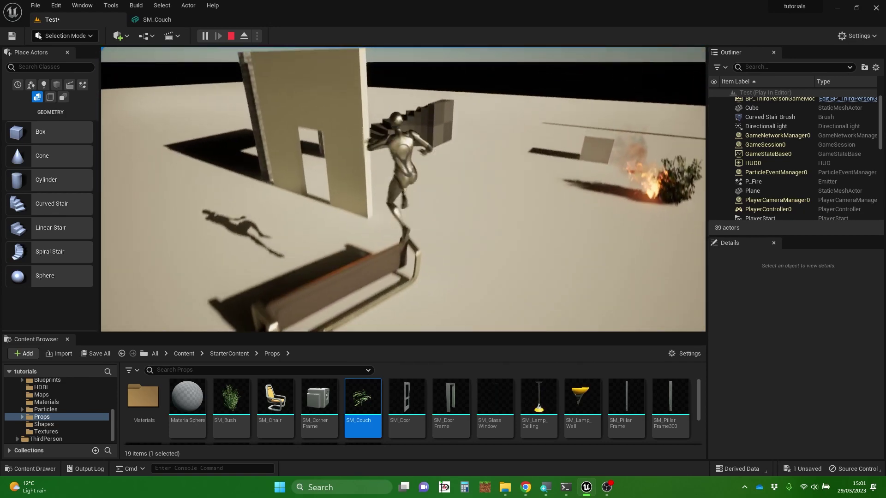
pyautogui.press('space')
pyautogui.press('w')
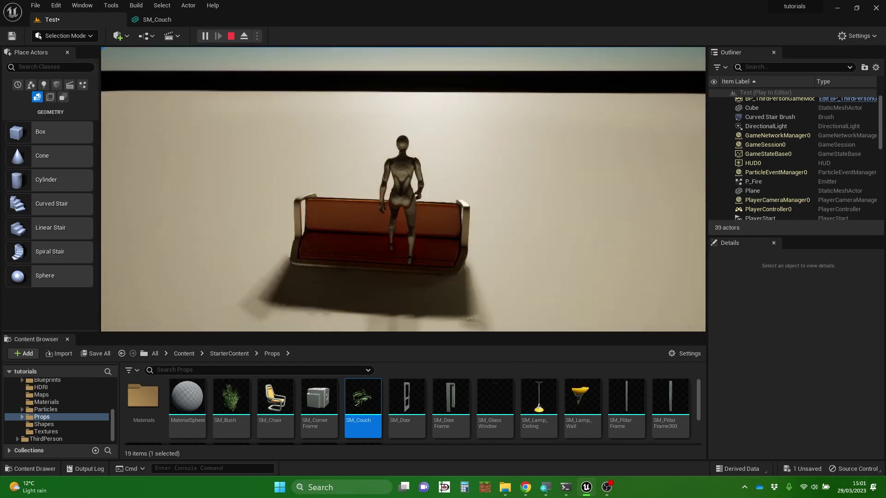
# - Push the overturned couch past the doorway walls onto open ground and walk the character around it
pyautogui.press('s')
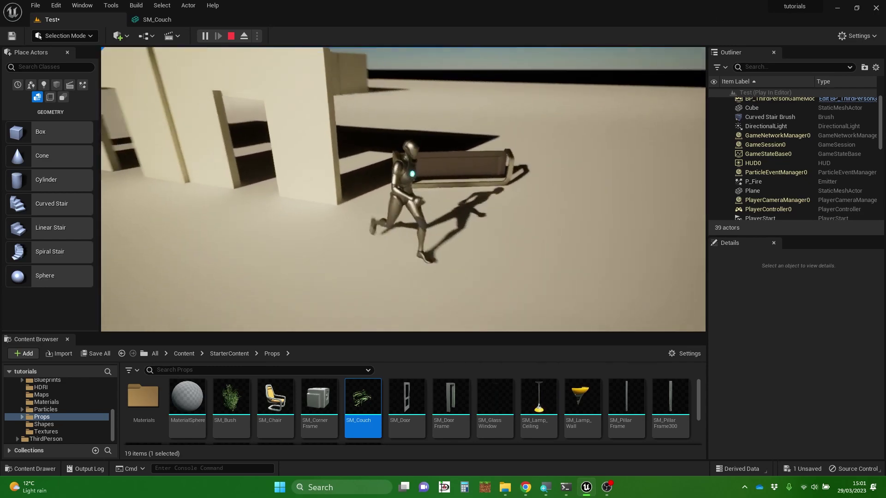
pyautogui.press('w')
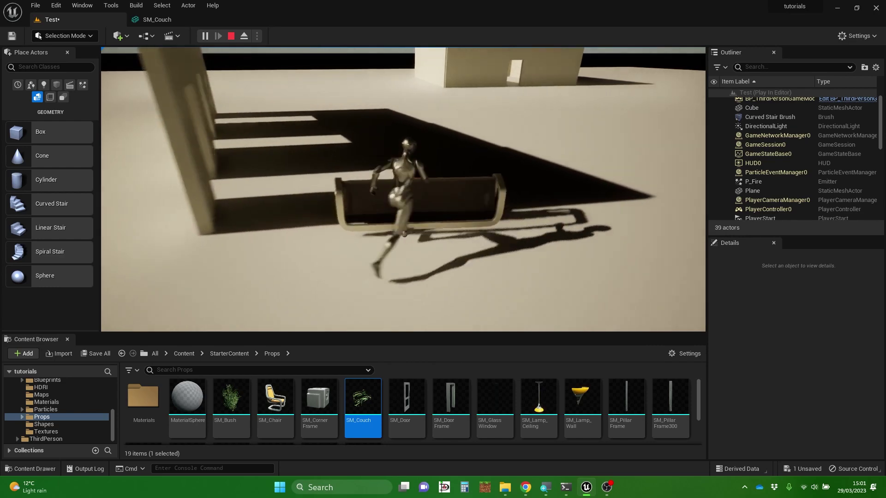
pyautogui.press('s')
pyautogui.press('w')
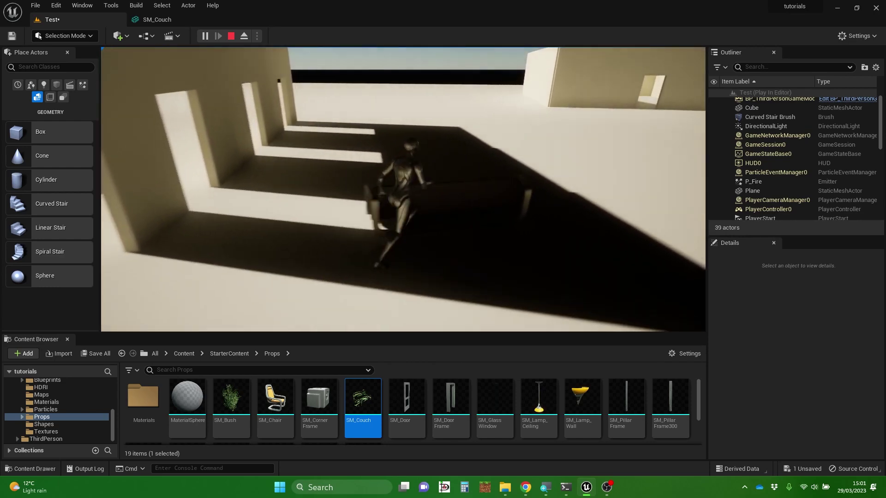
pyautogui.press('w')
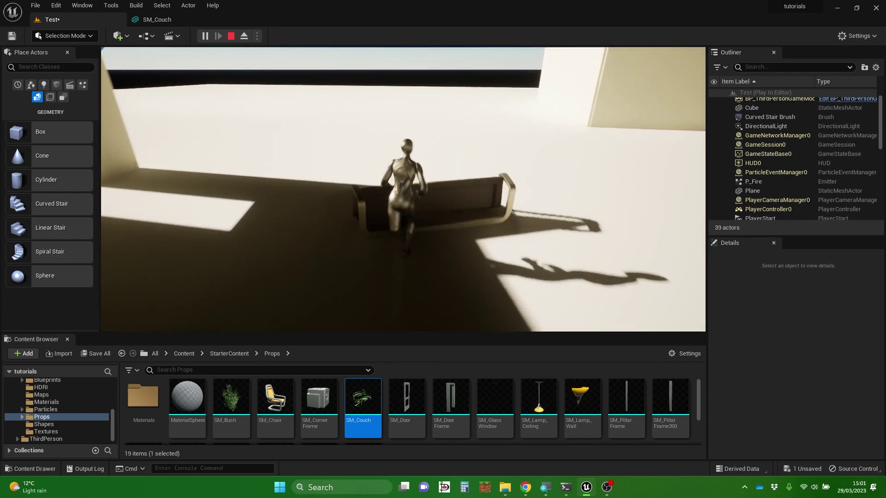
pyautogui.press('s')
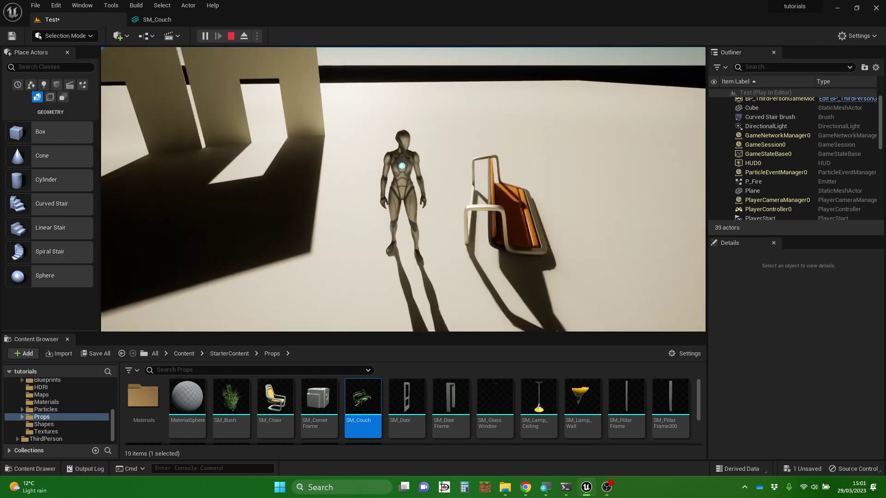
pyautogui.press('w')
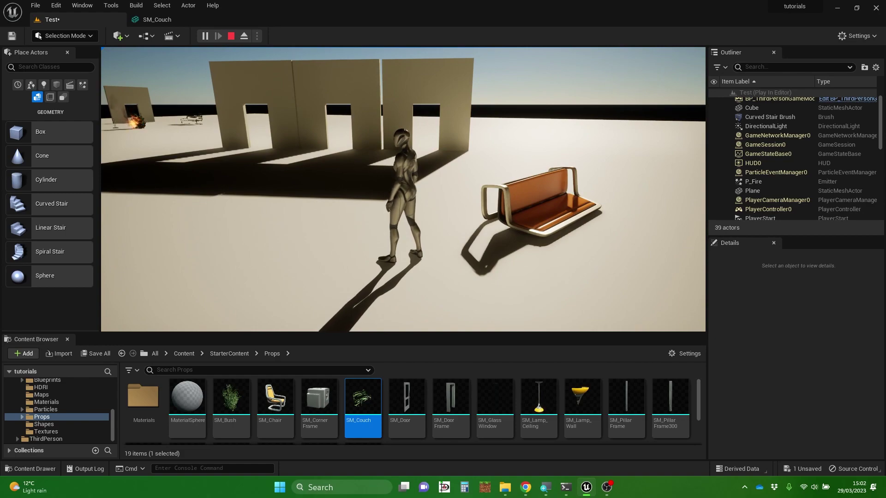
pyautogui.press('w')
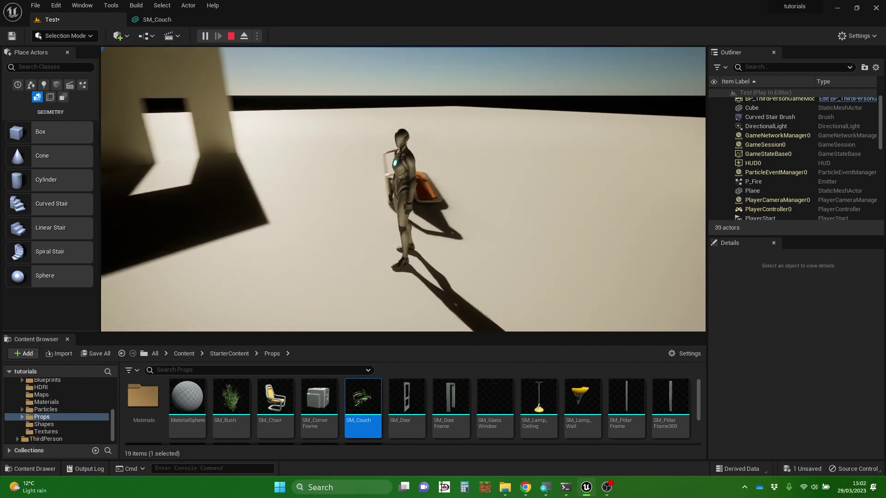